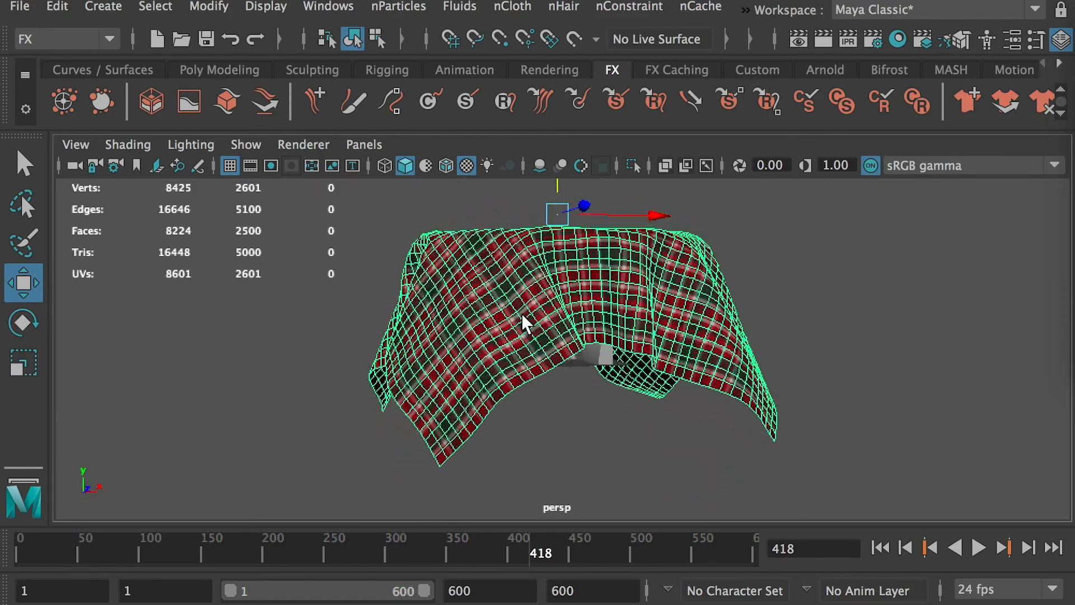
Hide the existing plaid tablecloth mesh so only the table remains in the scene
click(832, 317)
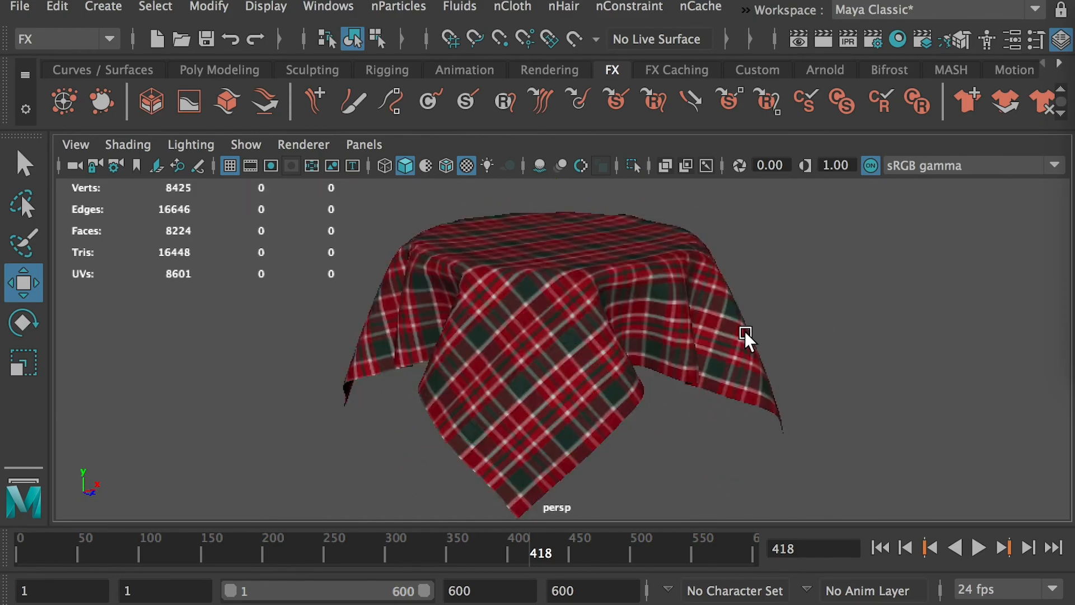
click(744, 333)
click(266, 6)
mouse_move(335, 120)
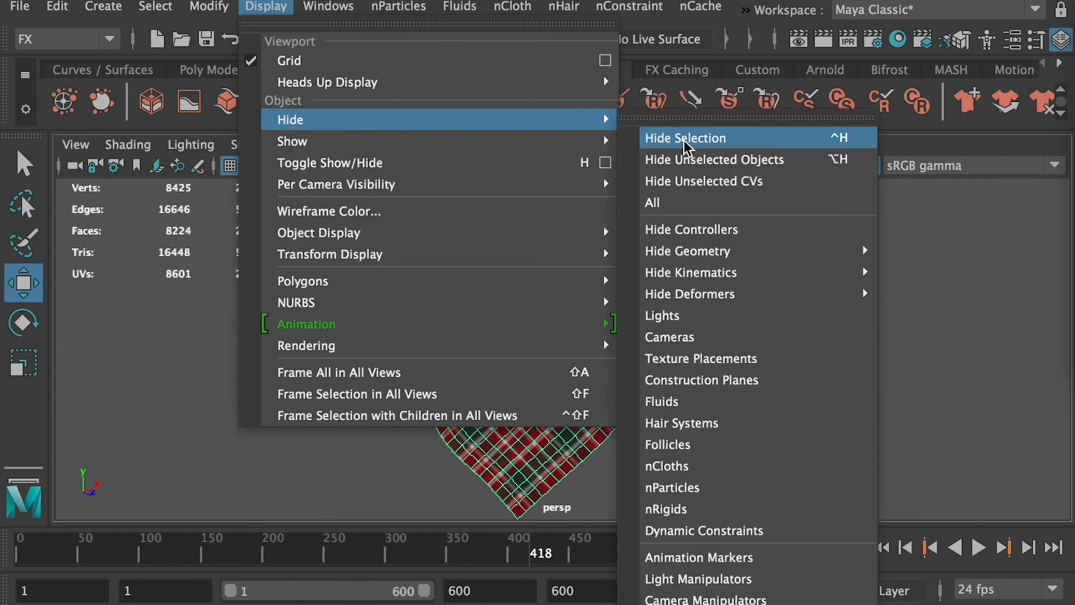
click(684, 140)
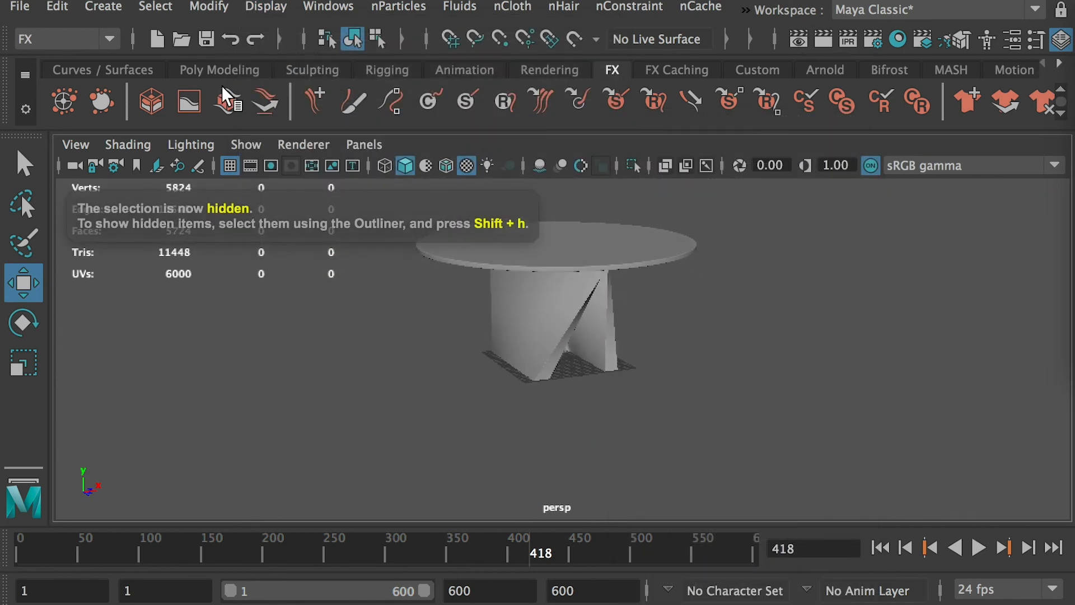
Switch to the Modeling menu set and create a polygon plane primitive
click(67, 38)
click(42, 64)
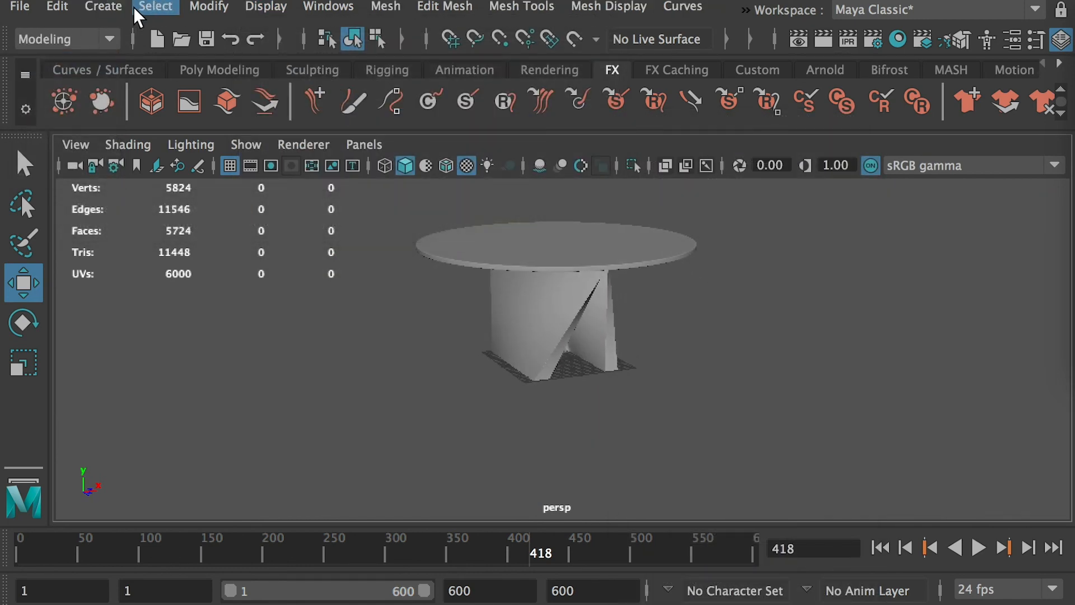
click(101, 6)
mouse_move(156, 93)
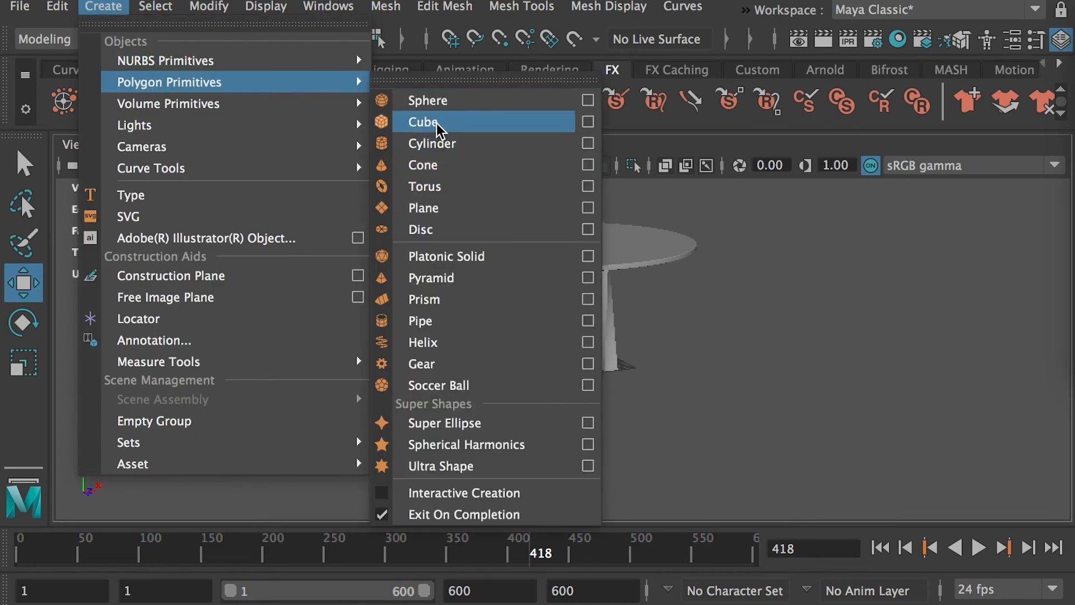
click(435, 205)
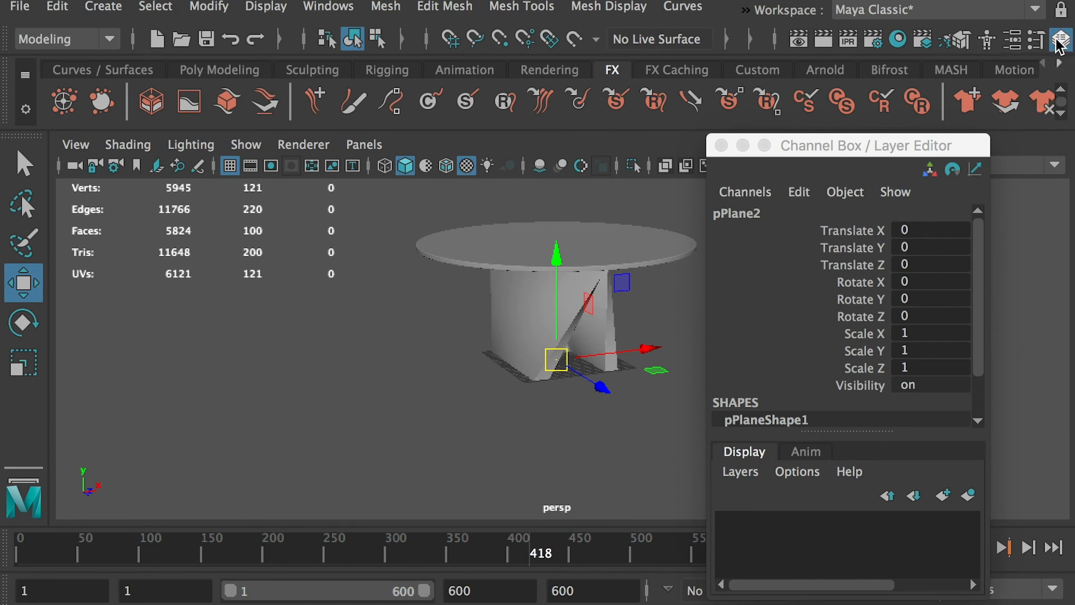
Set the new plane's Subdivisions Width and Subdivisions Height both to 50
drag(976, 284, 984, 345)
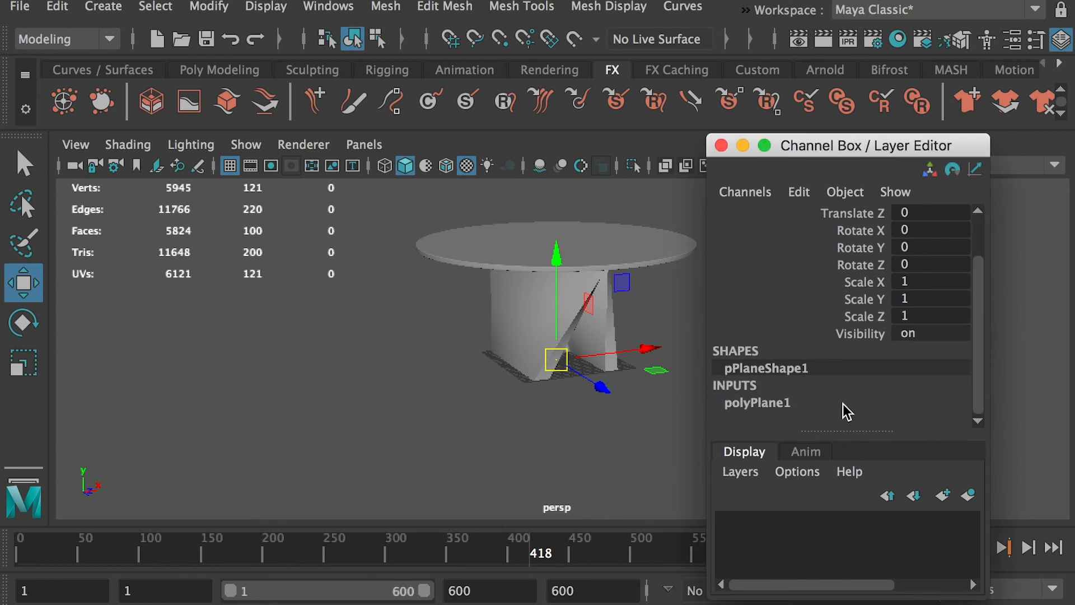
click(774, 403)
drag(978, 277, 979, 378)
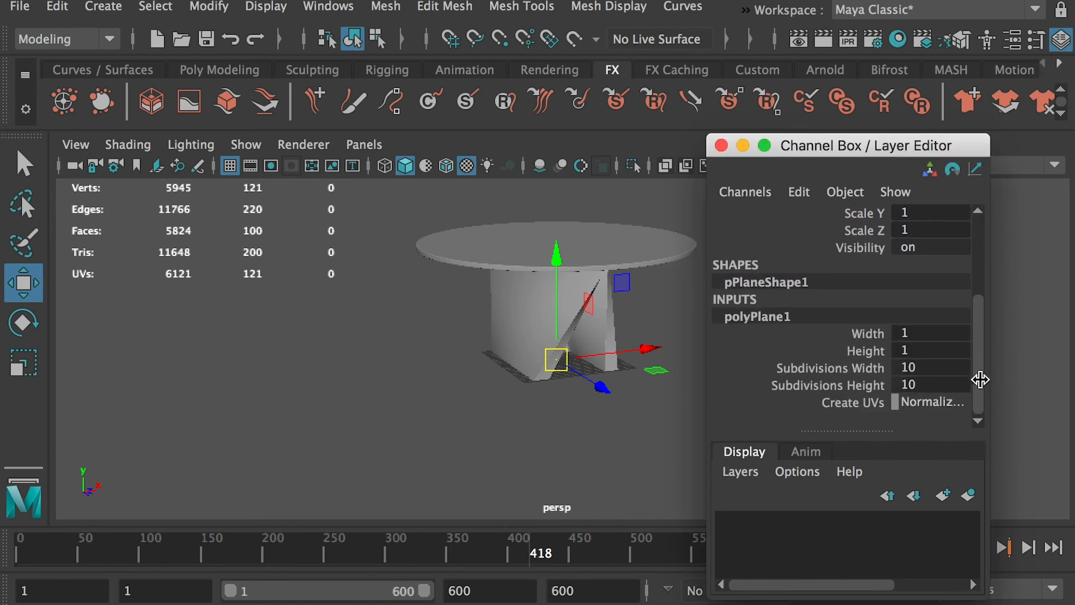
double_click(923, 368)
text(50)
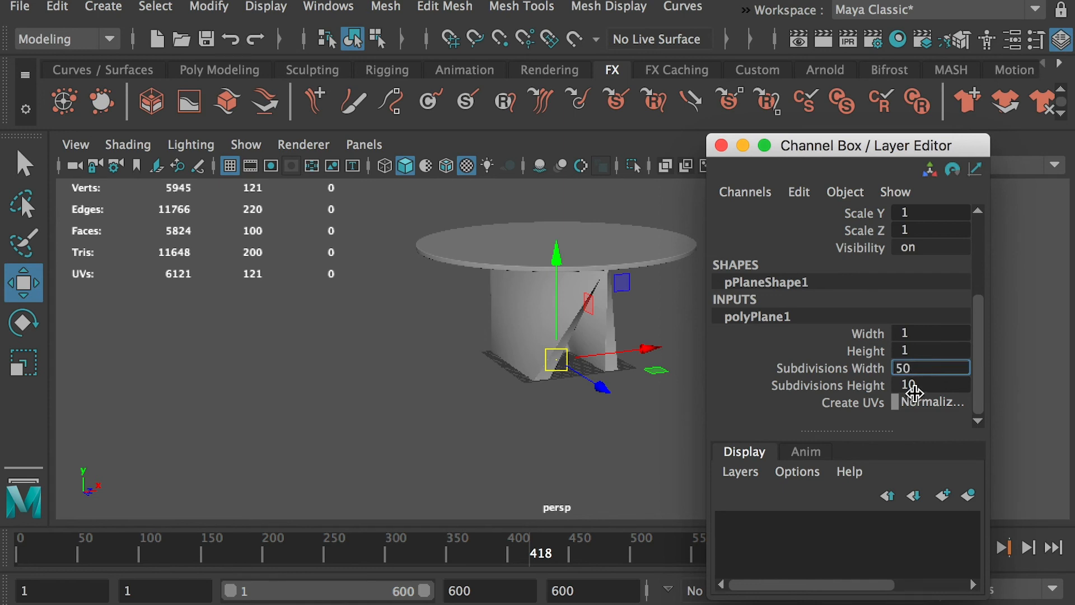
key(Tab)
alt+drag(602, 355, 567, 399)
double_click(923, 385)
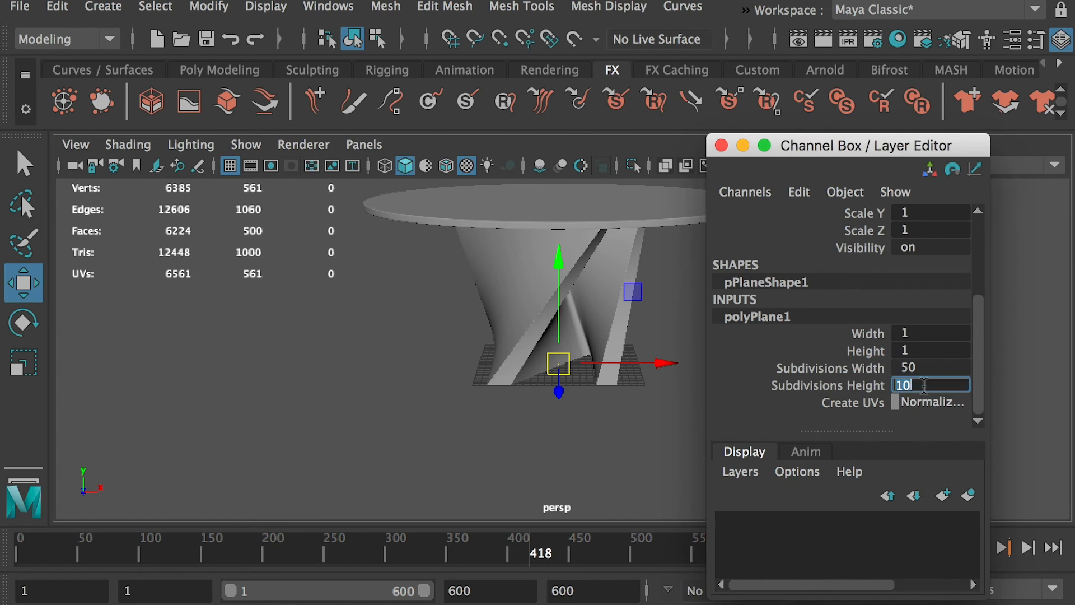
text(50)
Set the plane's Width and Height both to 80
double_click(913, 351)
double_click(921, 334)
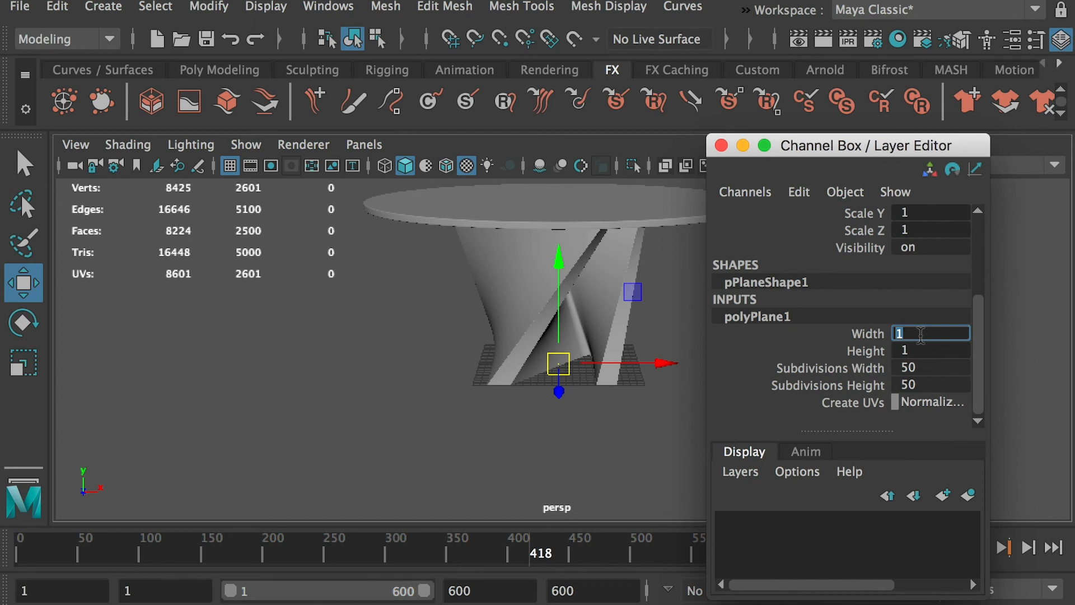
text(80)
key(Return)
double_click(909, 351)
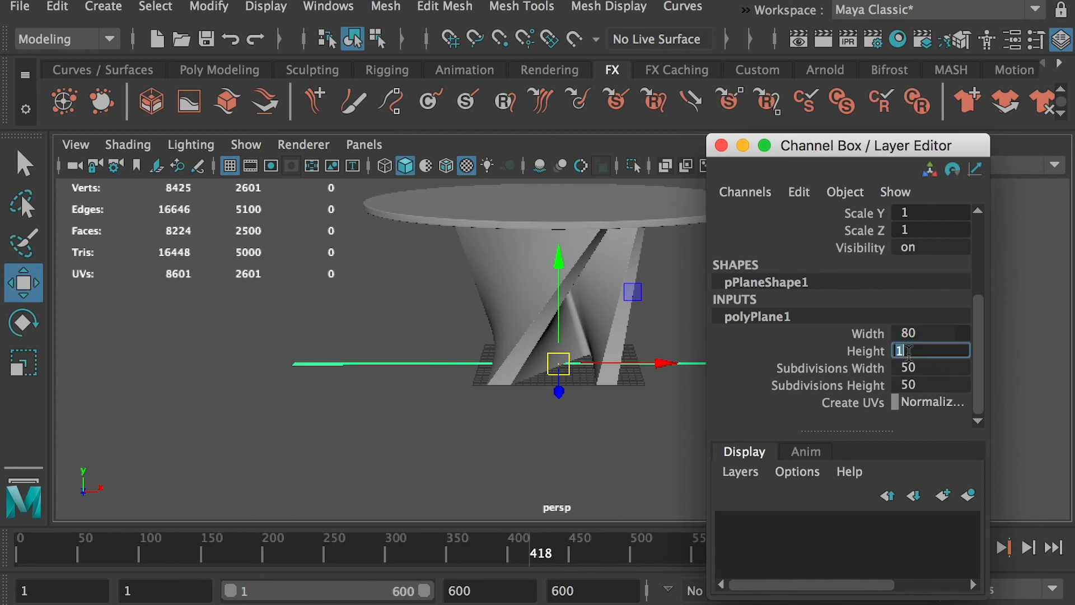
text(80)
key(Return)
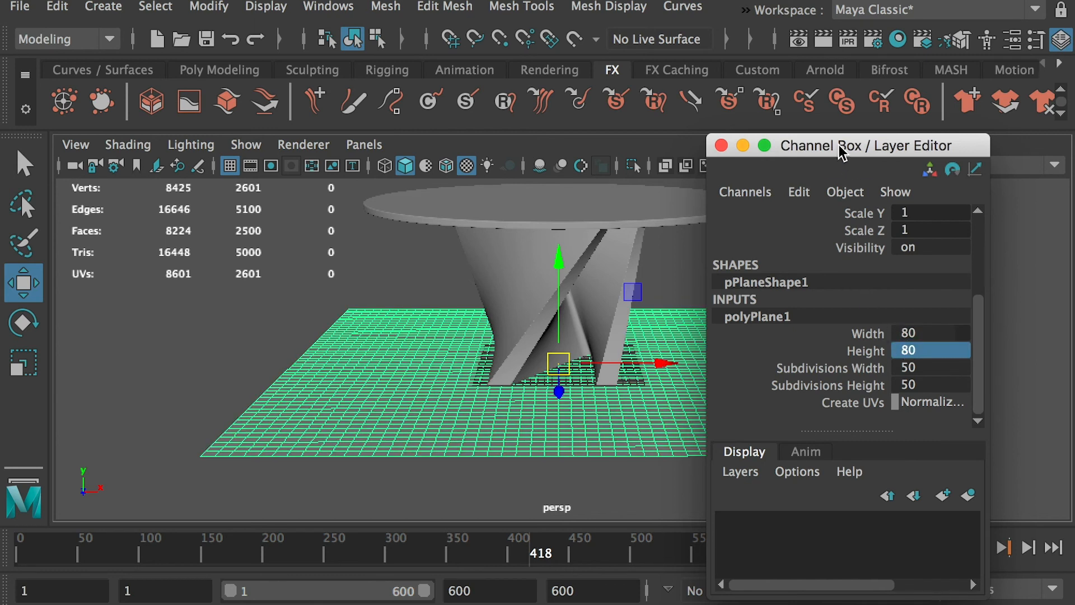
Raise the plane straight up until it floats just above the tabletop, at a Translate Y of about 32.6
drag(839, 144, 1020, 186)
alt+right_drag(665, 361, 504, 283)
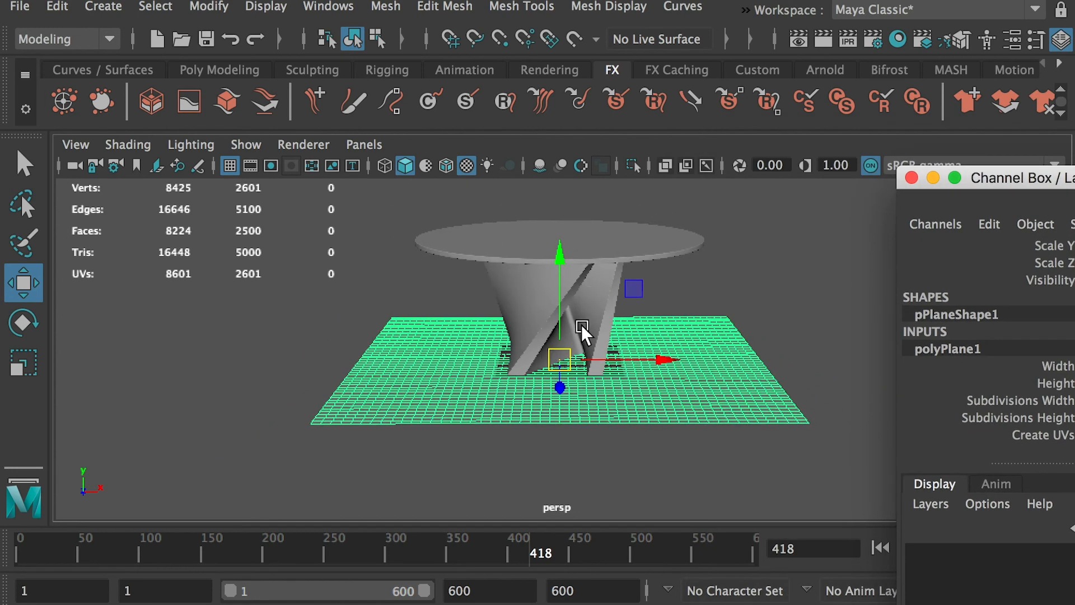
drag(1009, 177, 892, 183)
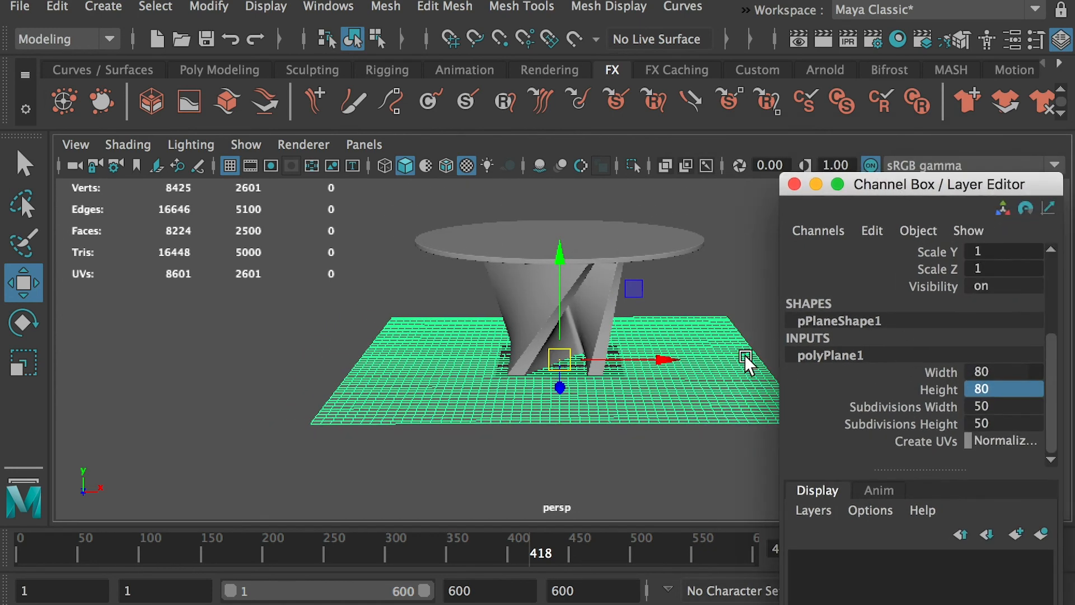
drag(557, 251, 540, 196)
alt+middle_drag(540, 197, 450, 364)
drag(475, 250, 476, 216)
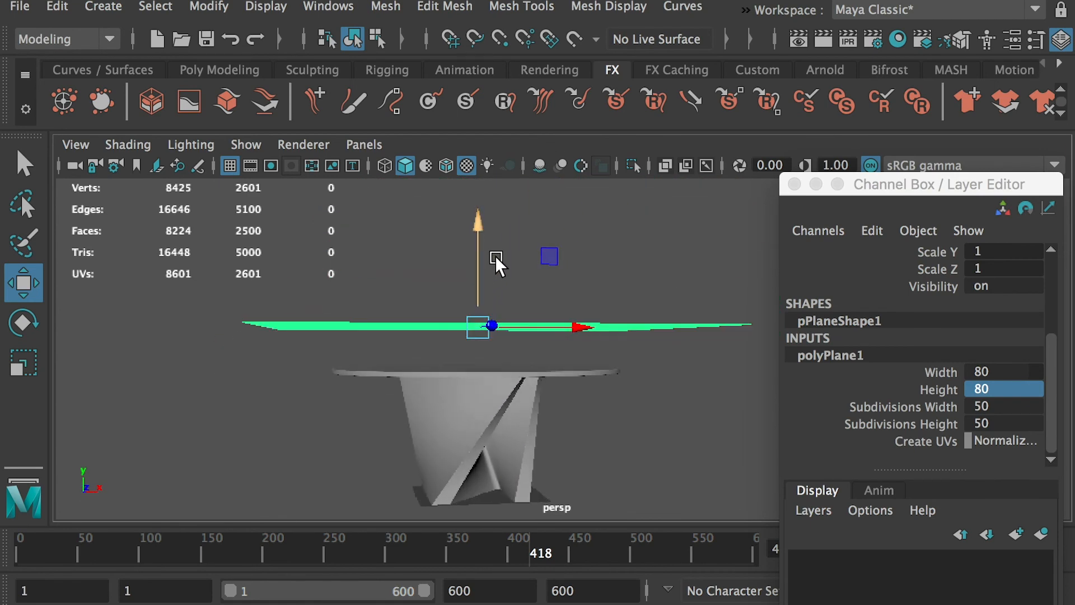
alt+drag(502, 350, 564, 439)
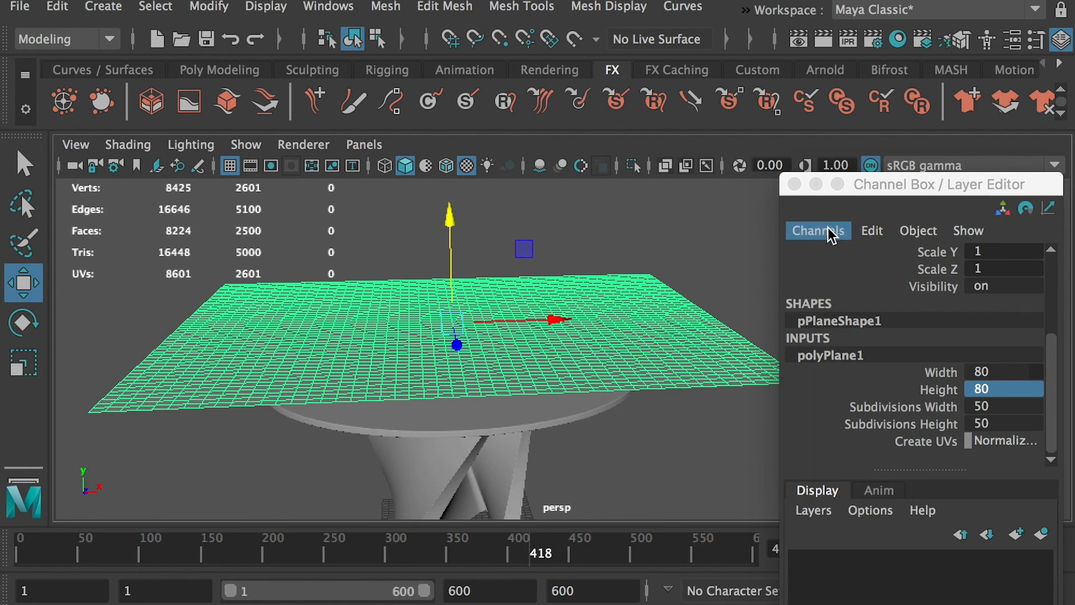
Freeze the raised plane's transformations and delete its construction history
drag(1051, 377, 1053, 278)
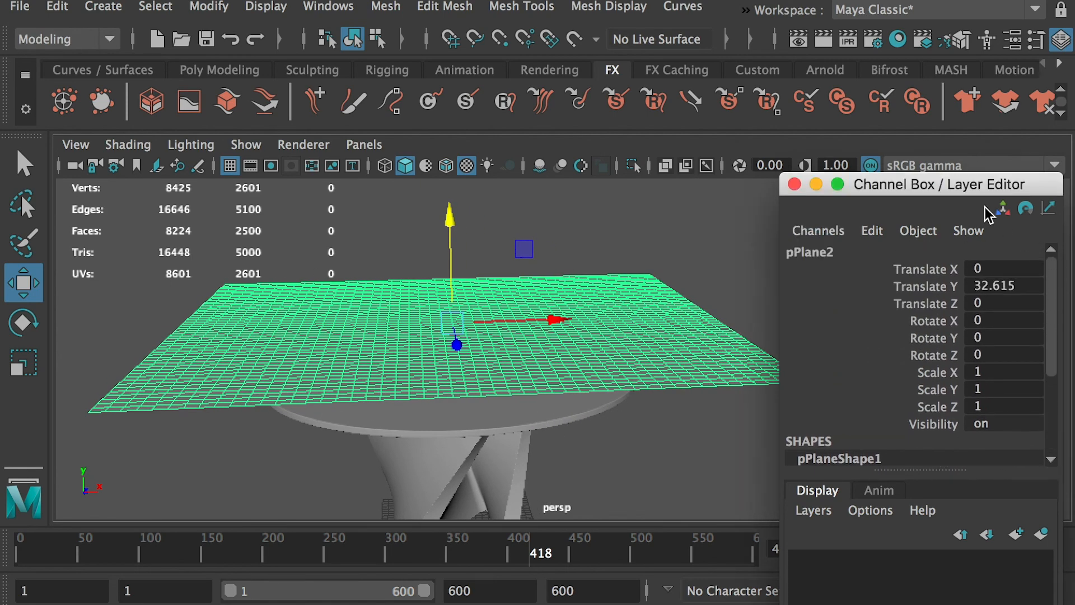
drag(953, 181, 936, 162)
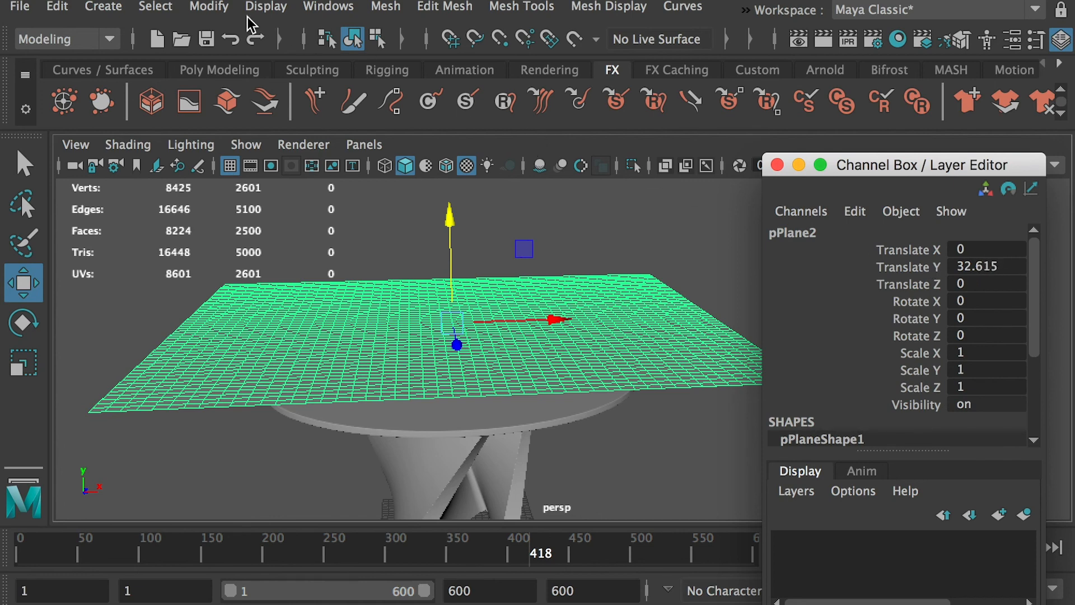
click(210, 8)
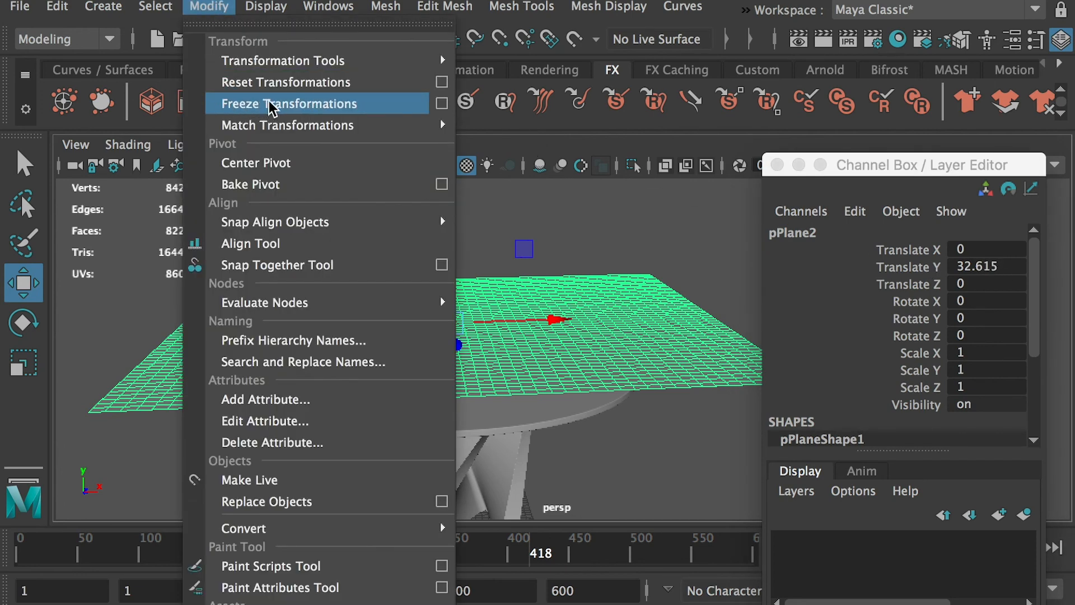
click(367, 103)
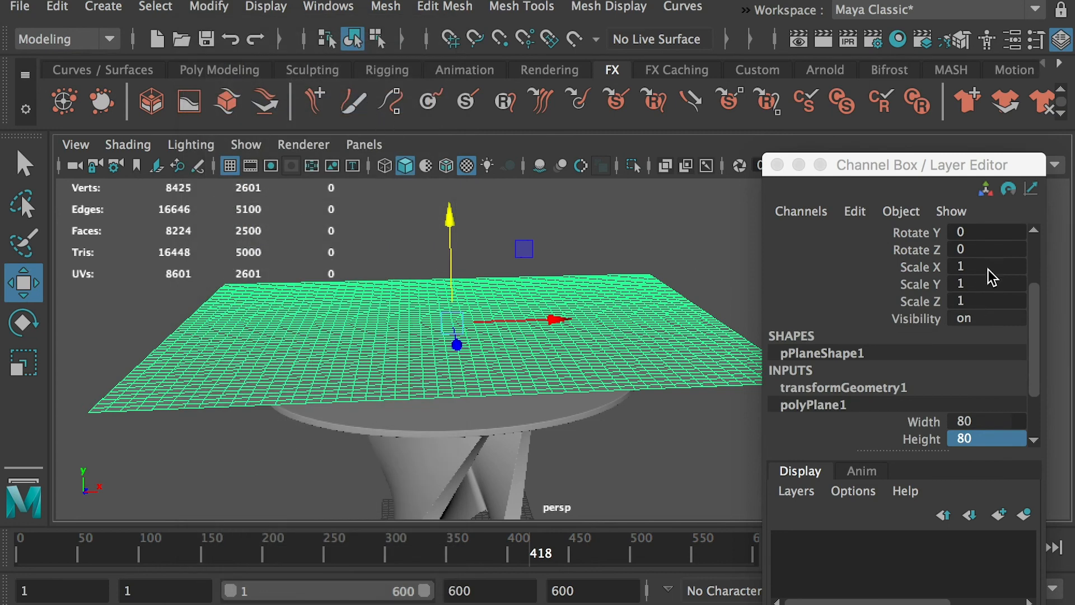
scroll(1014, 294, up, 4)
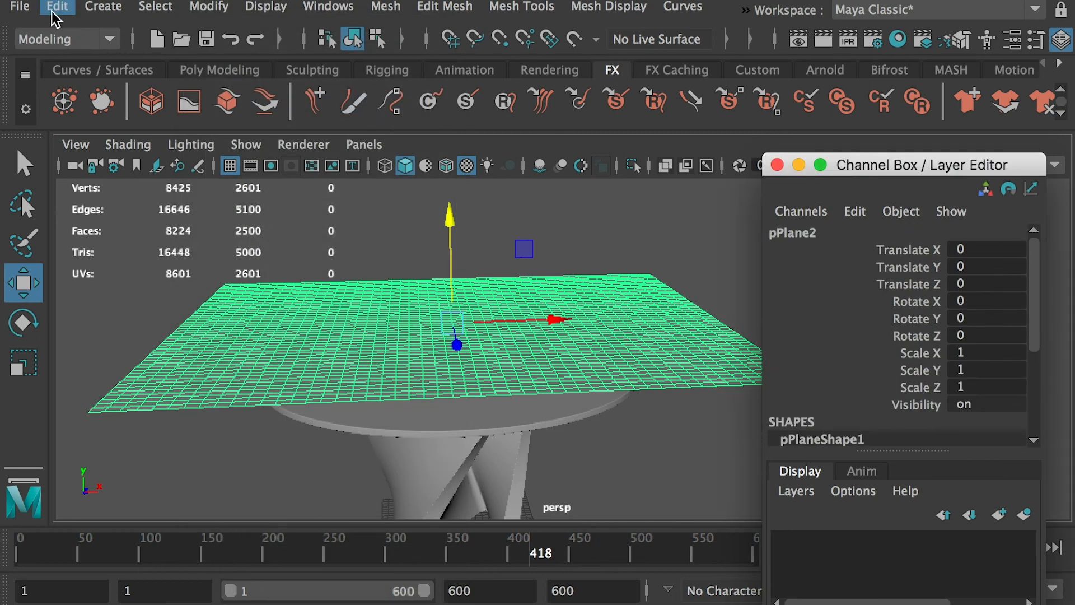
click(56, 7)
mouse_move(144, 259)
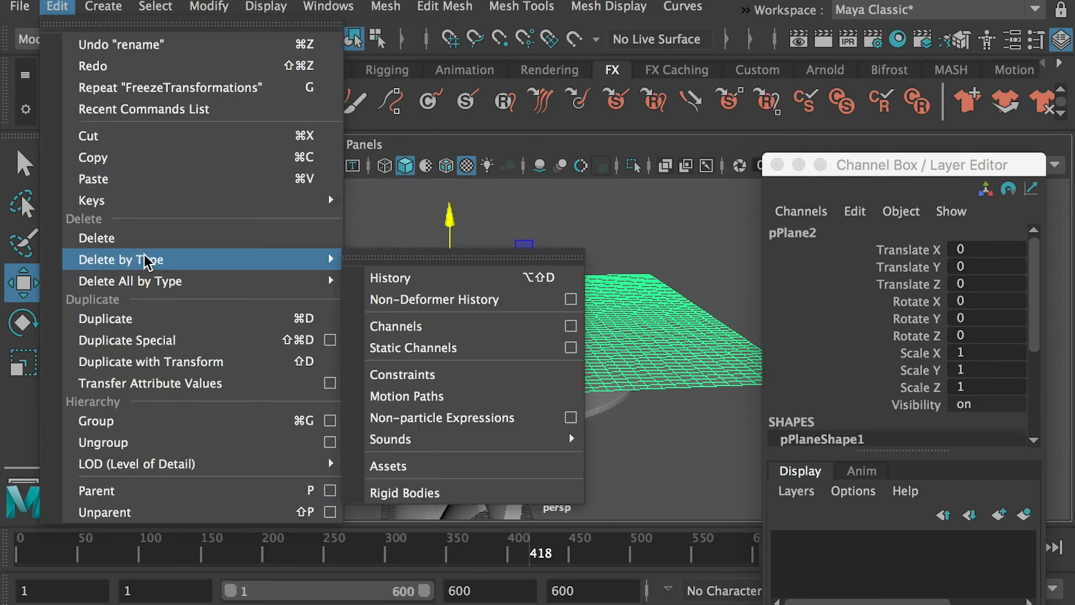
click(418, 277)
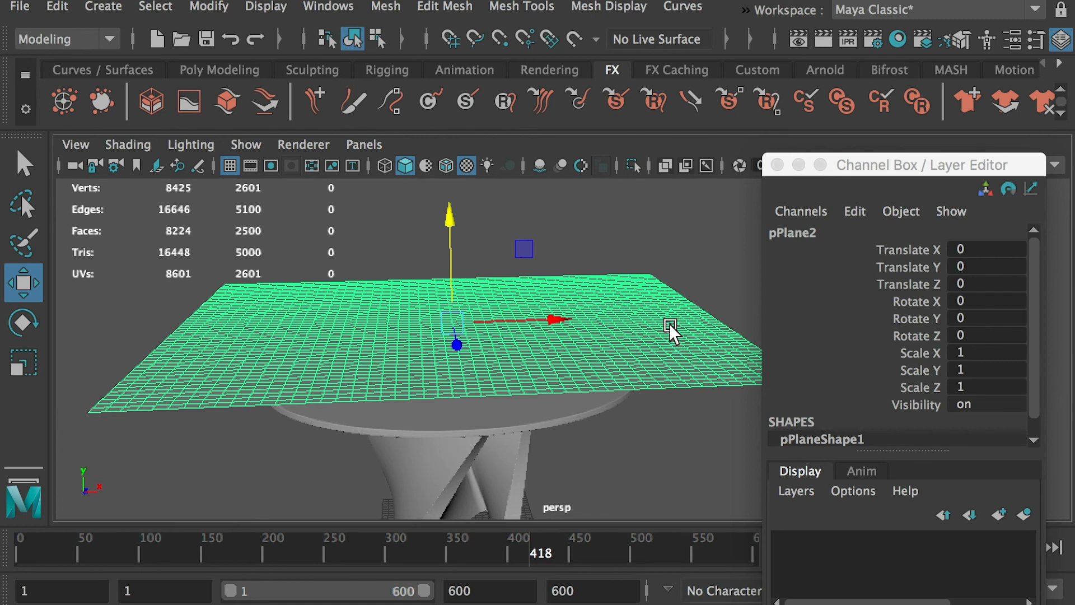
Switch to the FX menu set and convert the plane into an nCloth
click(96, 38)
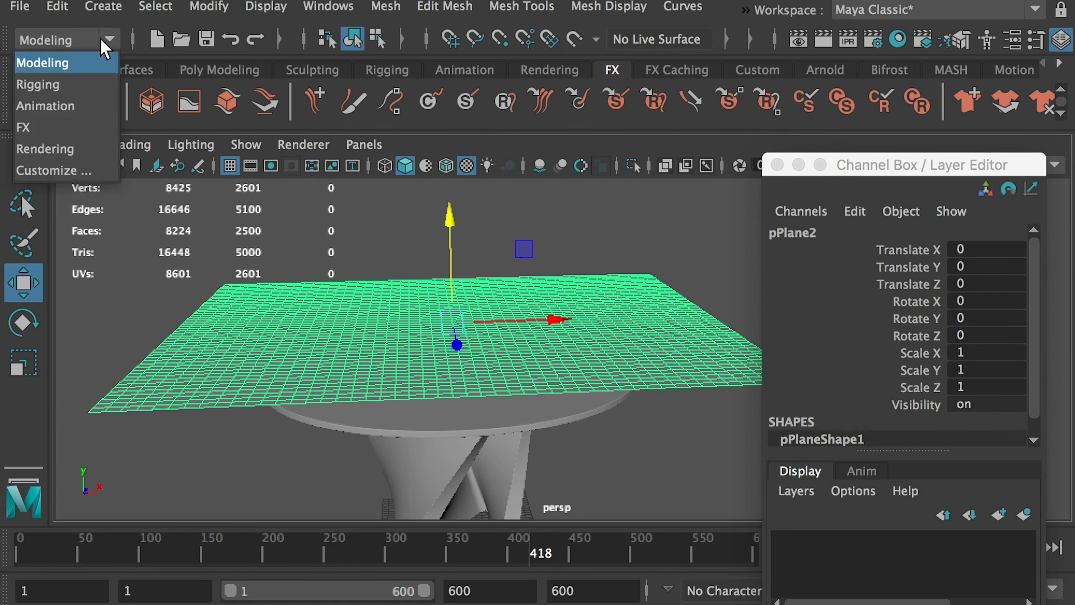
click(41, 130)
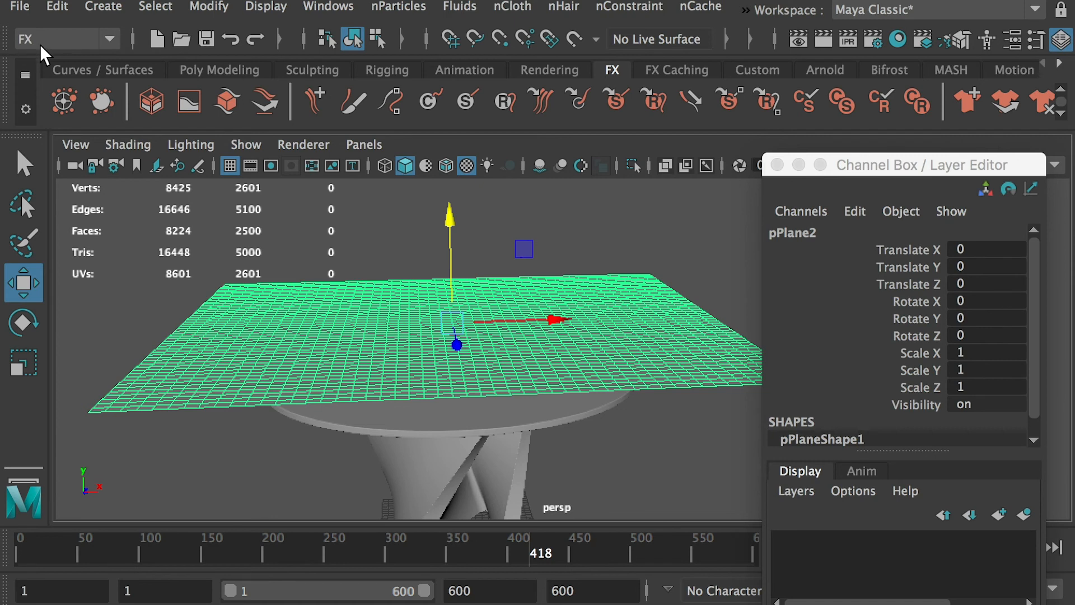
click(511, 7)
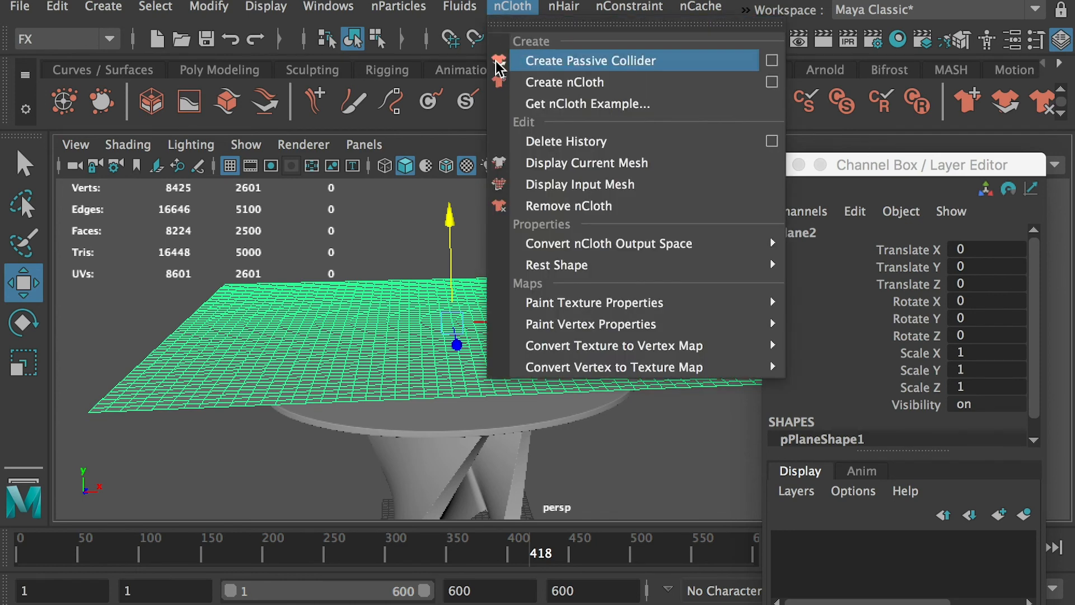
click(622, 81)
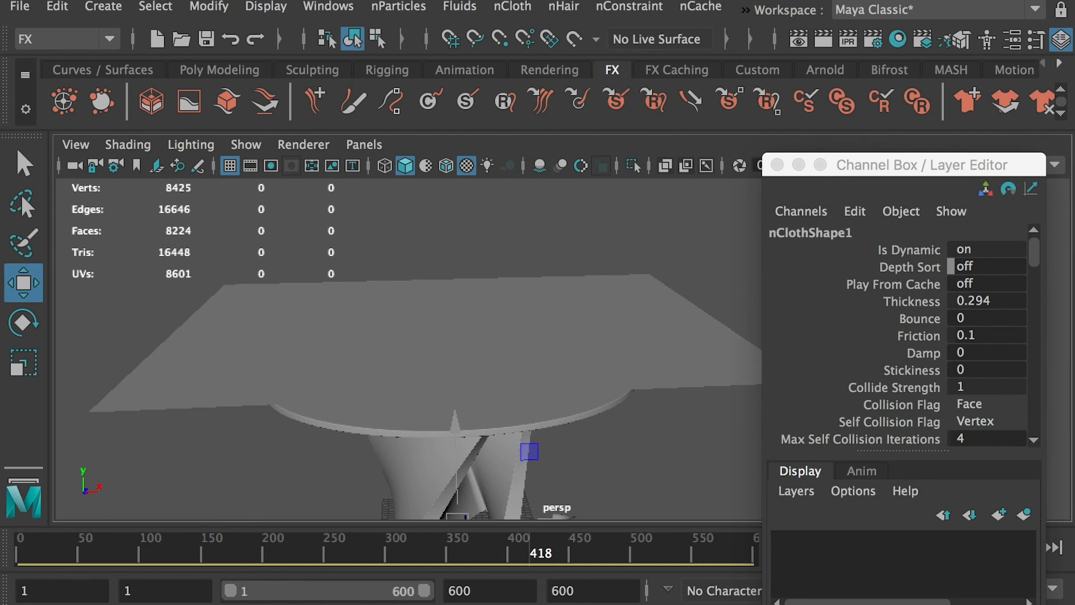
Select the pPlane2 cloth mesh in the Outliner and move the floating windows off the viewport
drag(1072, 10, 921, 13)
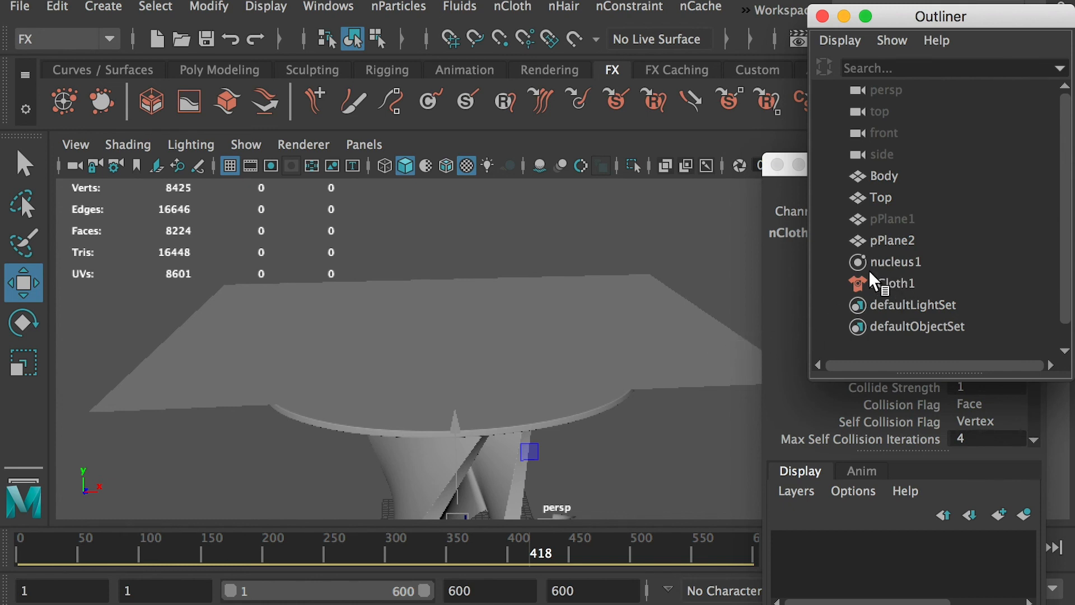
click(886, 242)
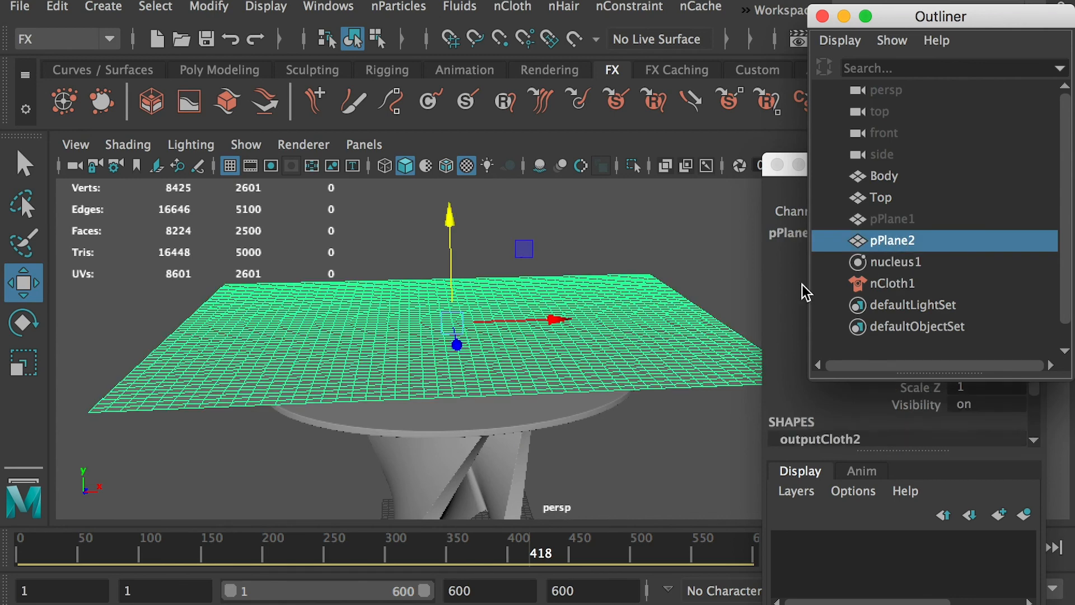
drag(930, 23, 1074, 22)
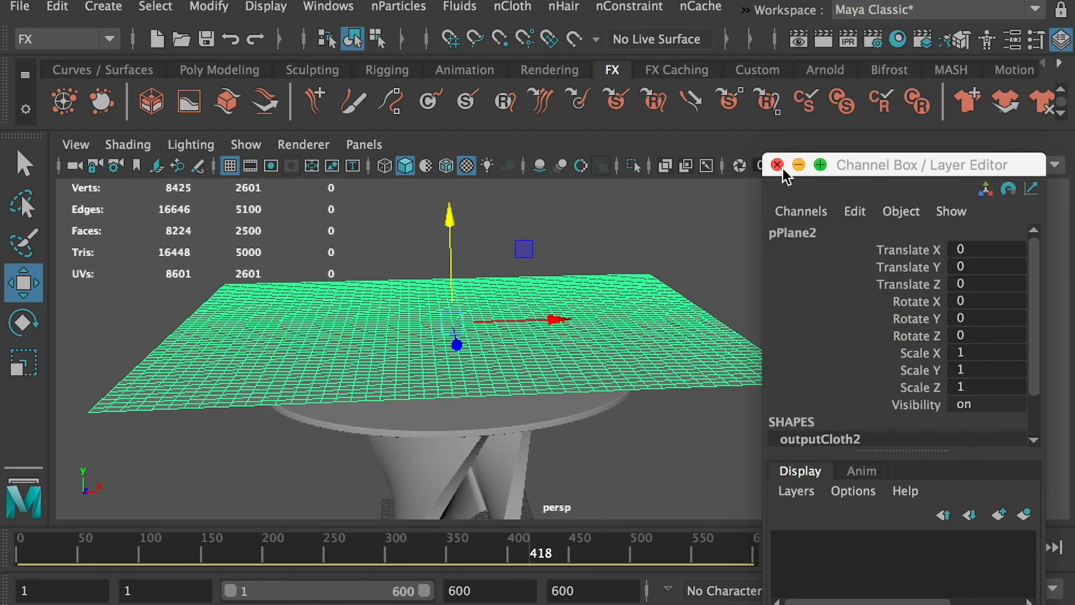
drag(834, 164, 1074, 165)
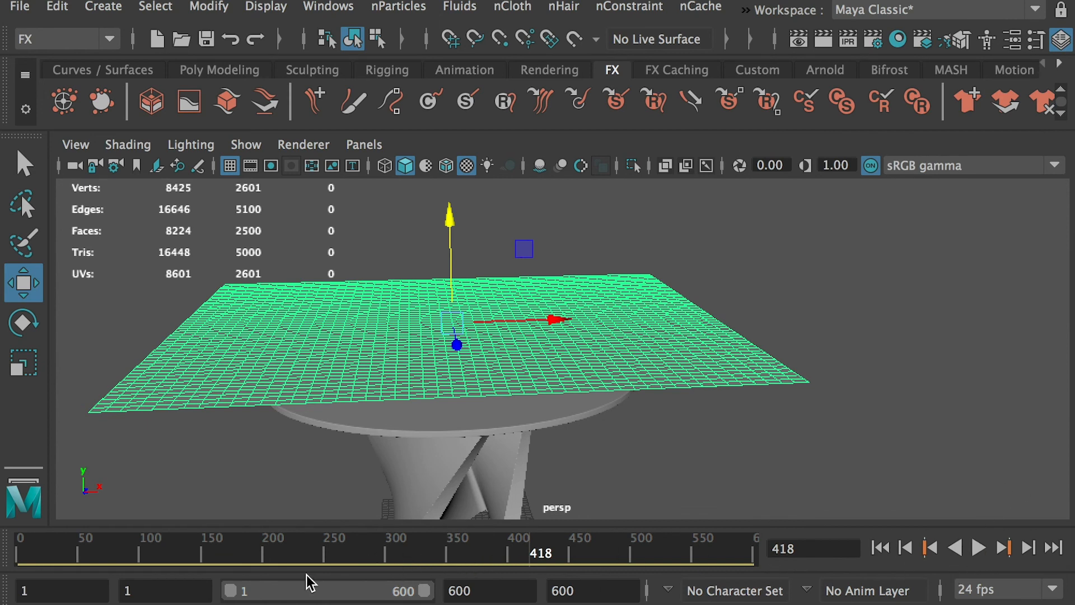
Return the timeline to frame 1, play the cloth simulation to watch the plane fall, and stop playback
mouse_move(60, 548)
mouse_down()
mouse_move(2, 553)
mouse_move(15, 539)
mouse_up()
double_click(482, 589)
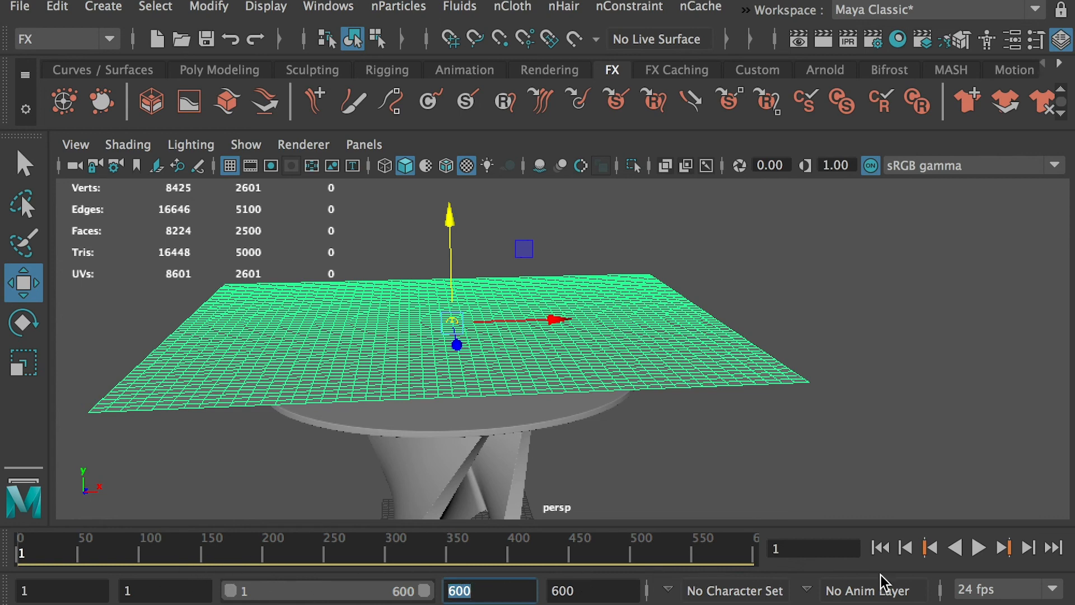
click(979, 548)
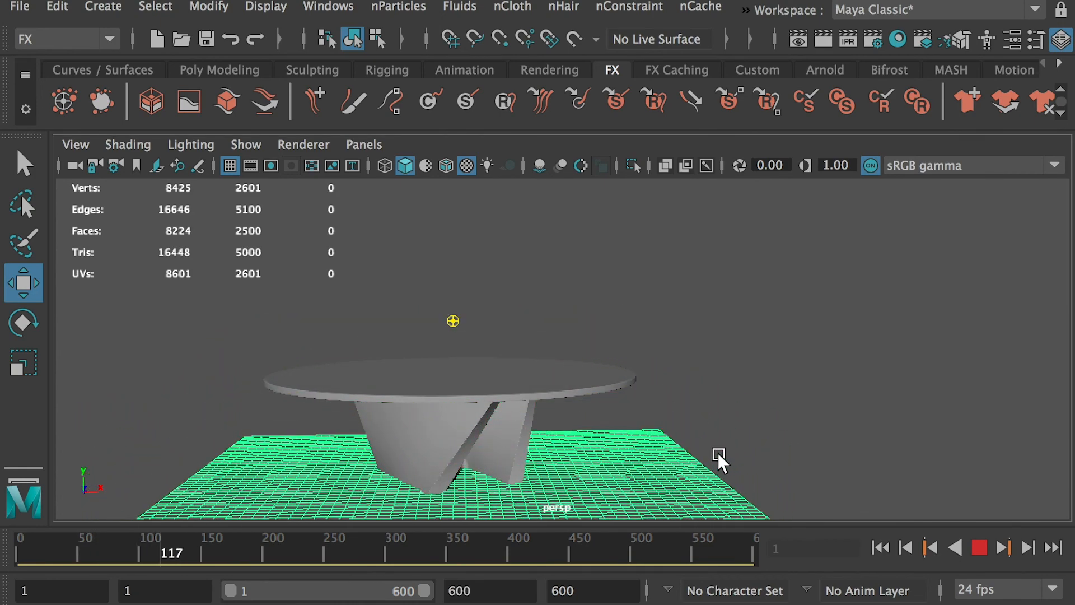
click(979, 547)
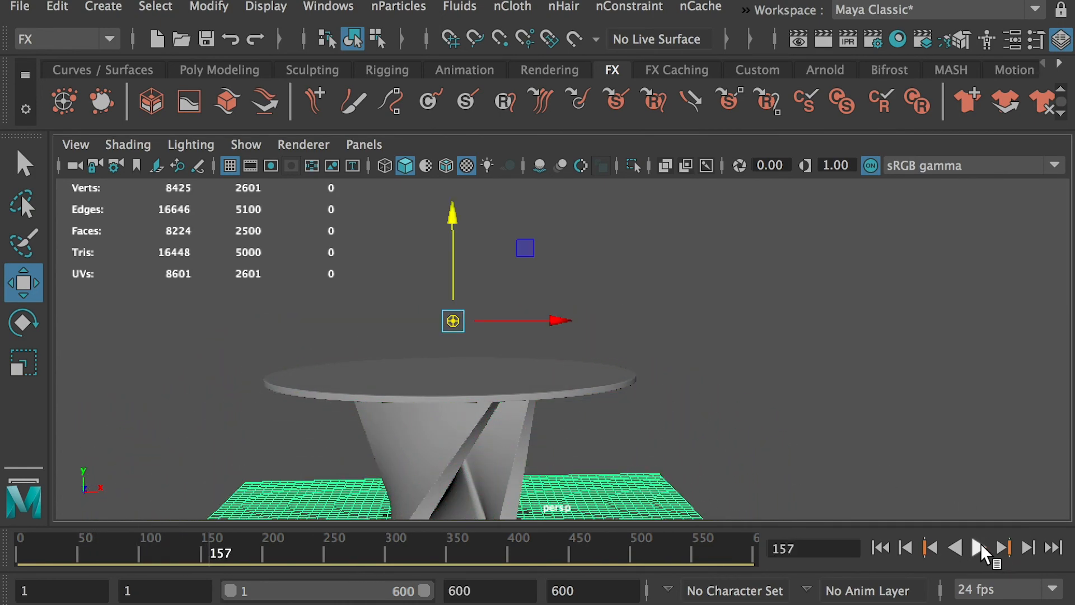
Return the timeline to frame 1 and make the round table top a passive collider
drag(212, 550, 175, 553)
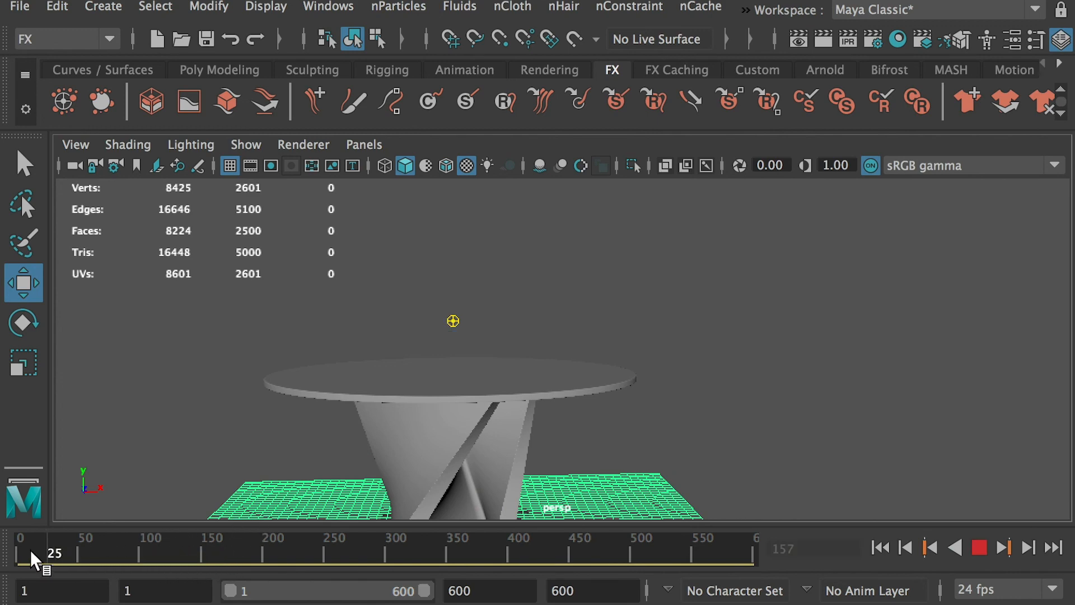
drag(30, 550, 25, 544)
alt+drag(306, 341, 226, 277)
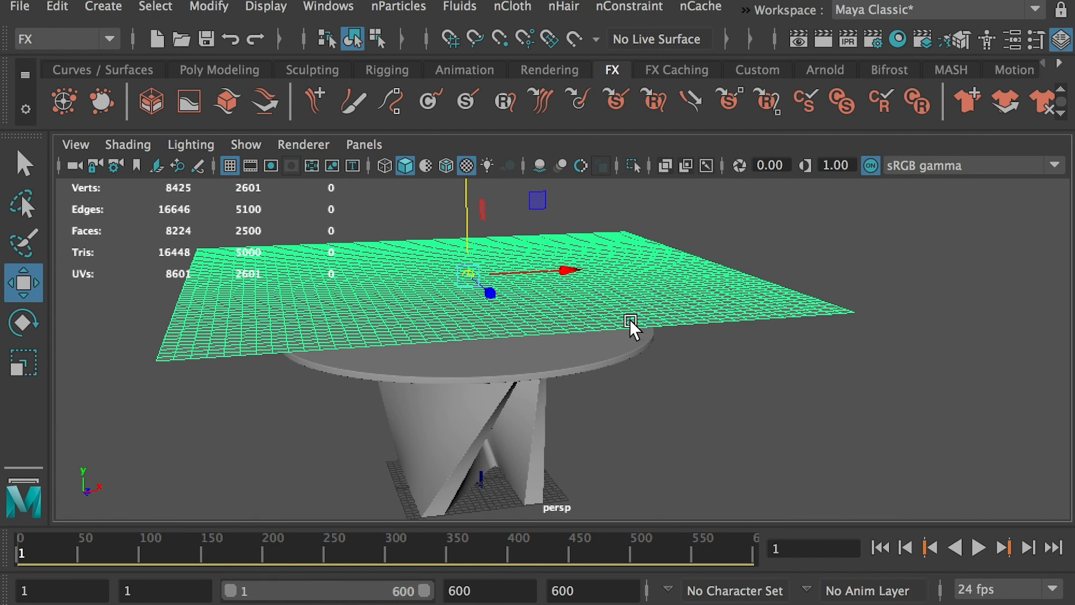
click(611, 351)
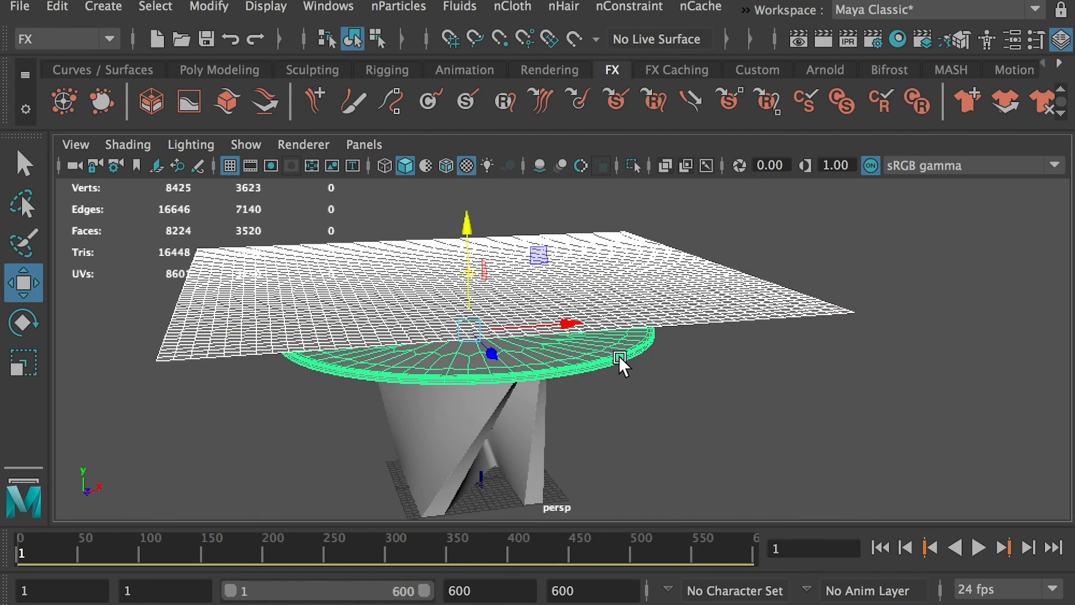
alt+drag(611, 356, 632, 352)
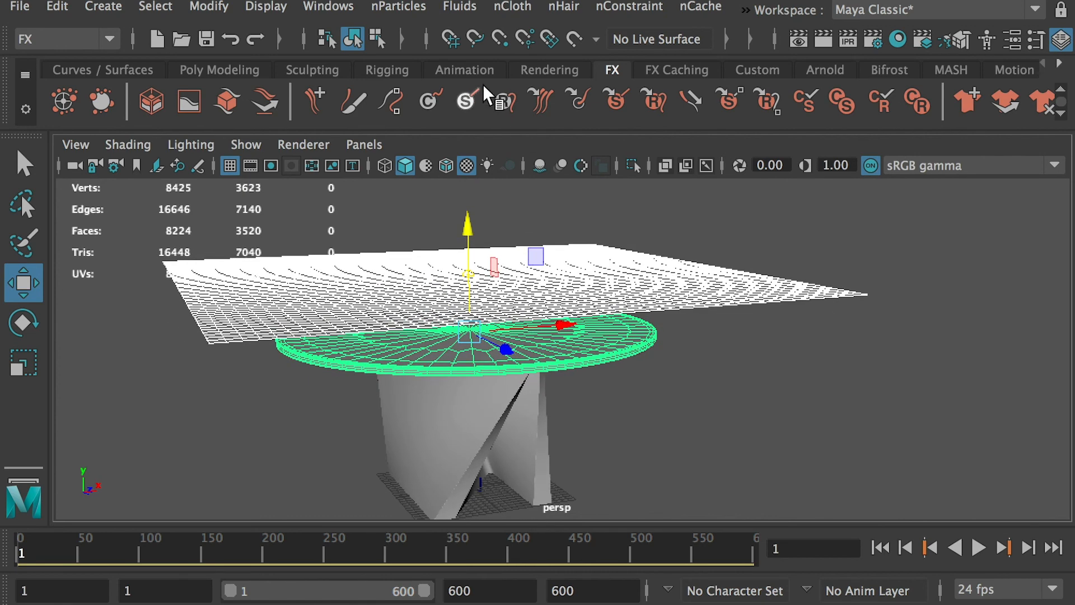
click(511, 5)
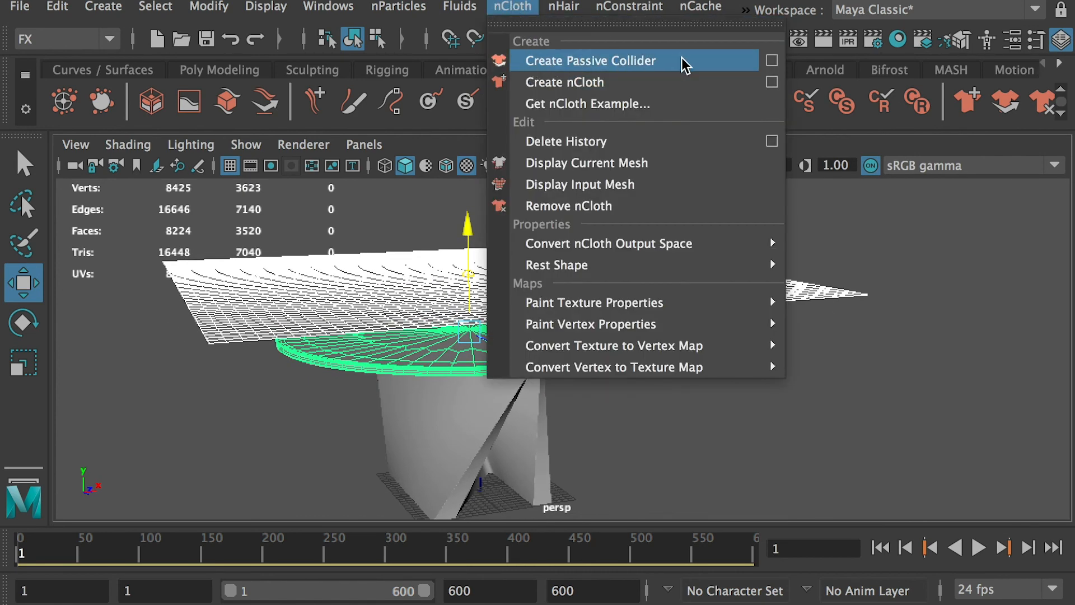
click(648, 62)
Play the simulation until the cloth drapes over the table top, and stop playback at frame 461
alt+middle_drag(666, 364, 664, 338)
alt+drag(664, 337, 656, 342)
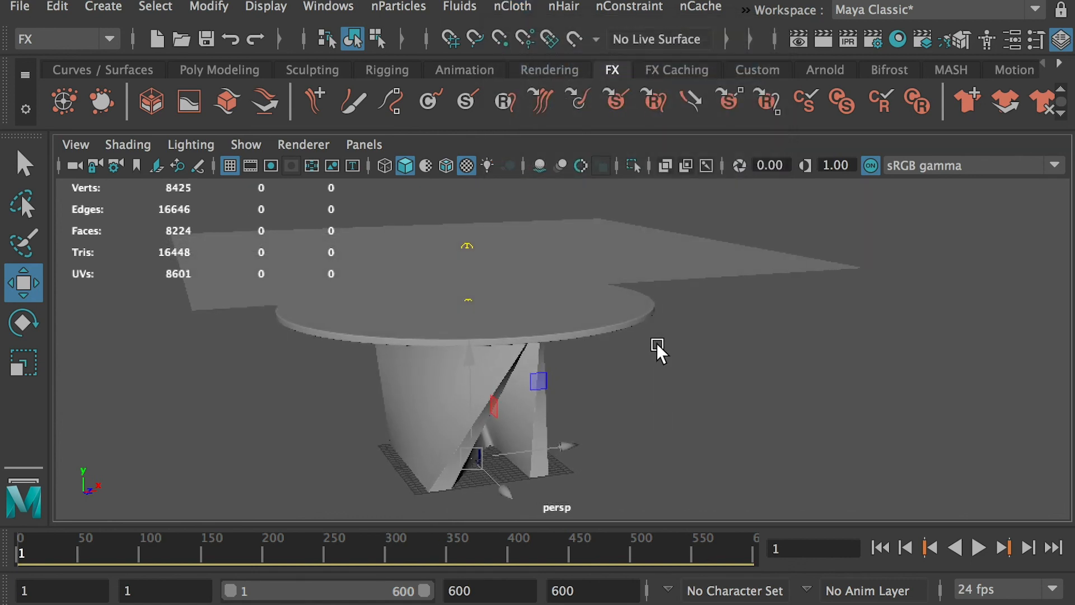
click(980, 546)
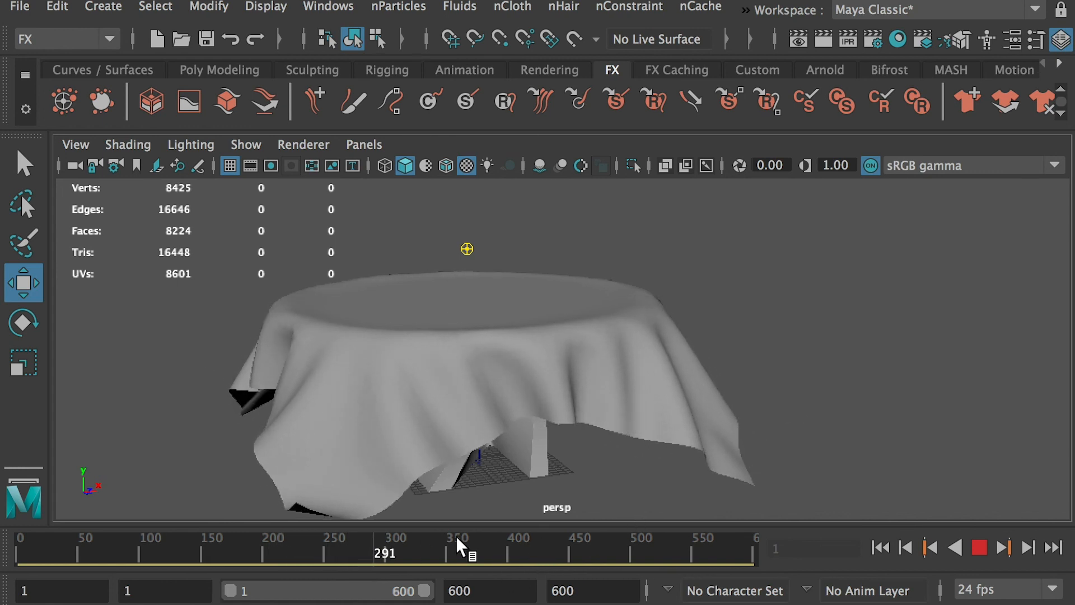
click(984, 549)
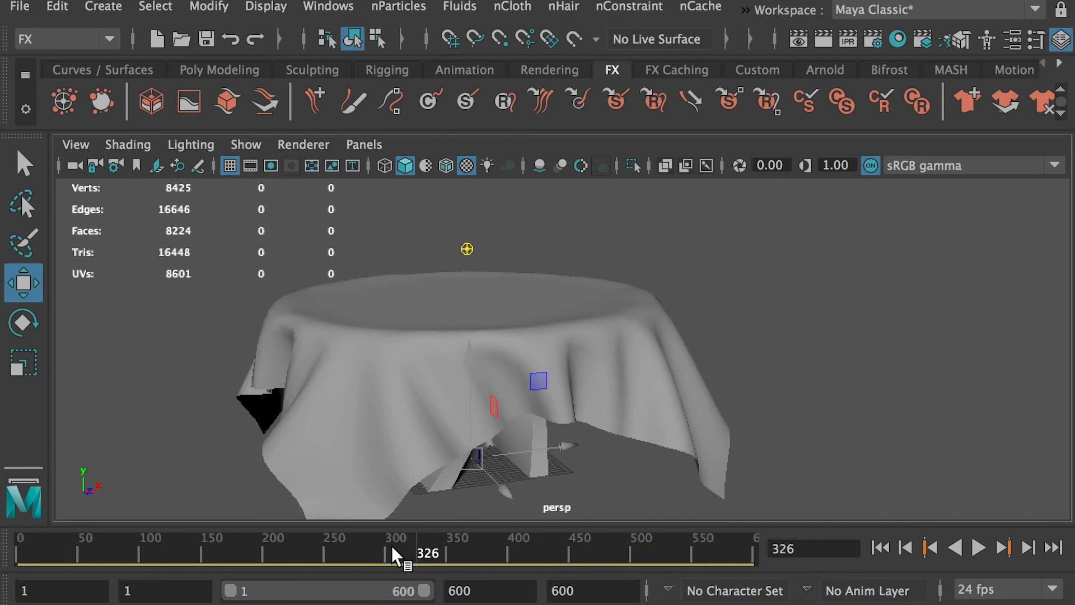
click(465, 590)
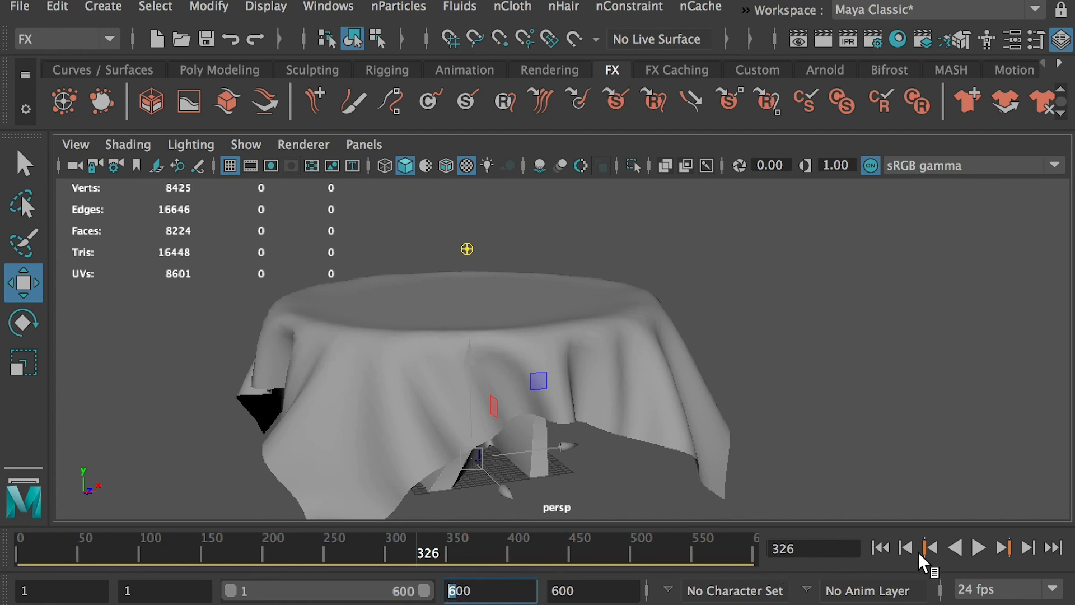
click(981, 546)
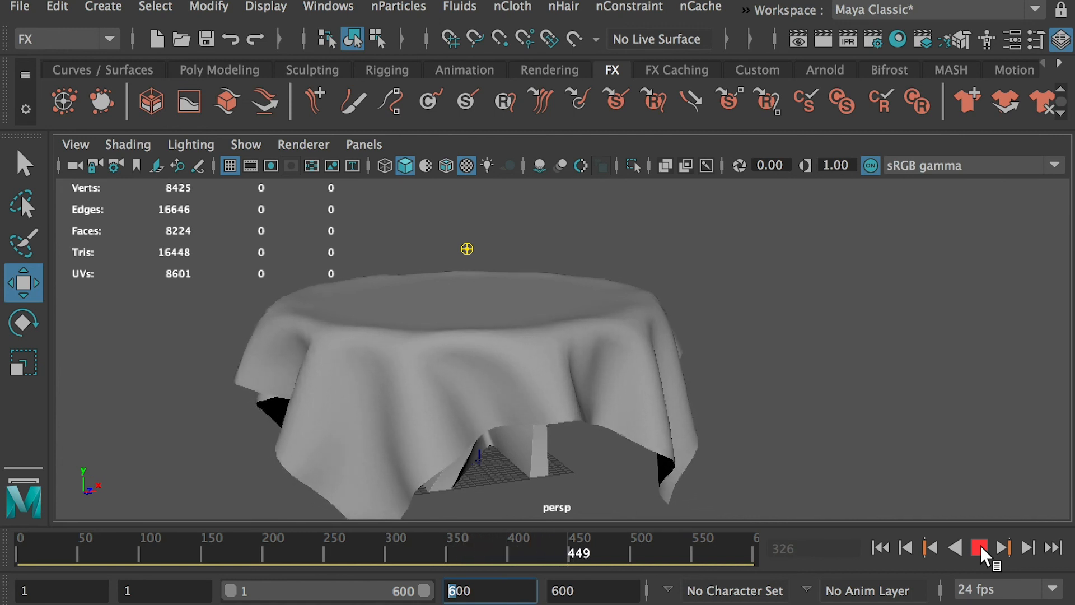
click(980, 545)
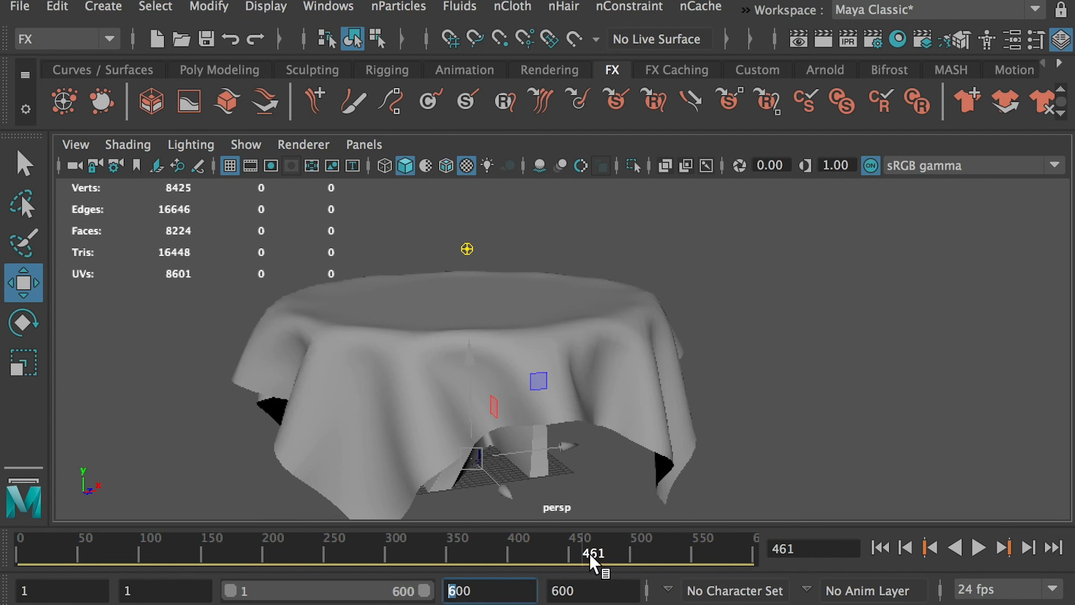
Freeze the draped cloth's transformations and delete its construction history
alt+drag(771, 348, 670, 365)
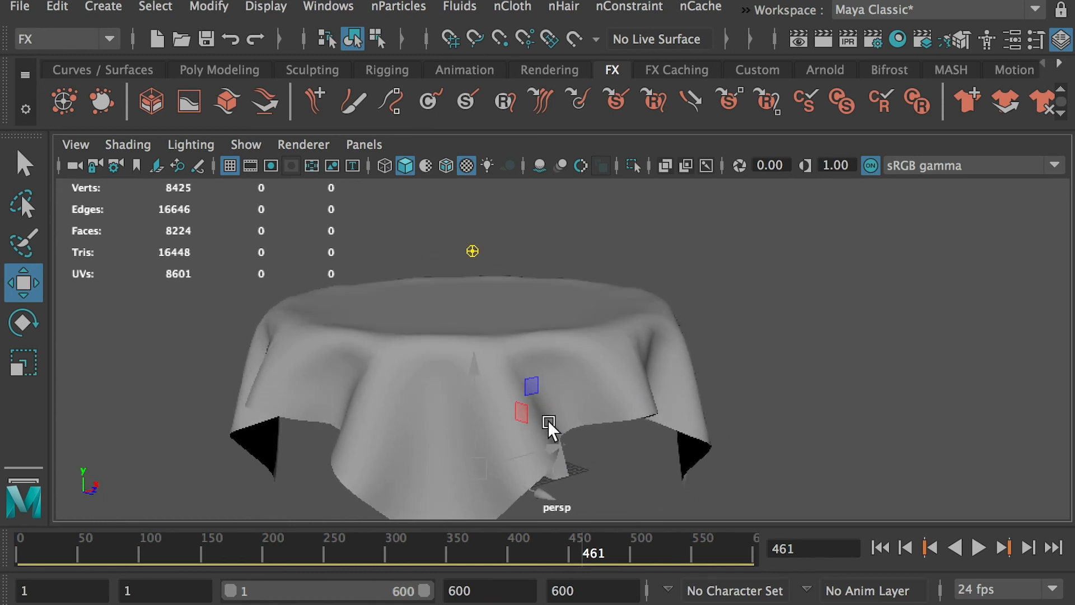
click(617, 369)
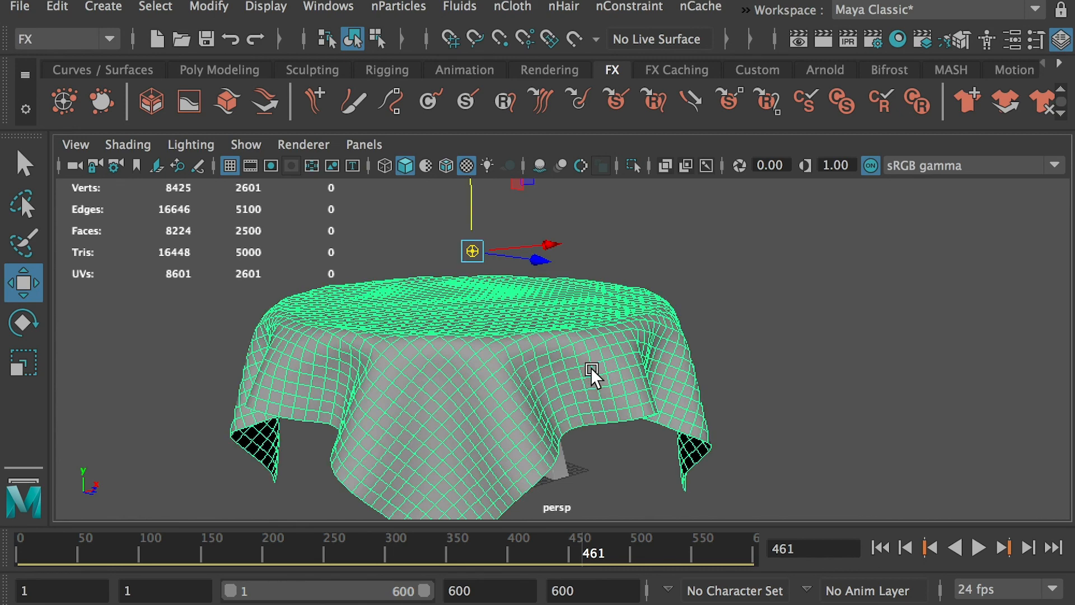
click(209, 7)
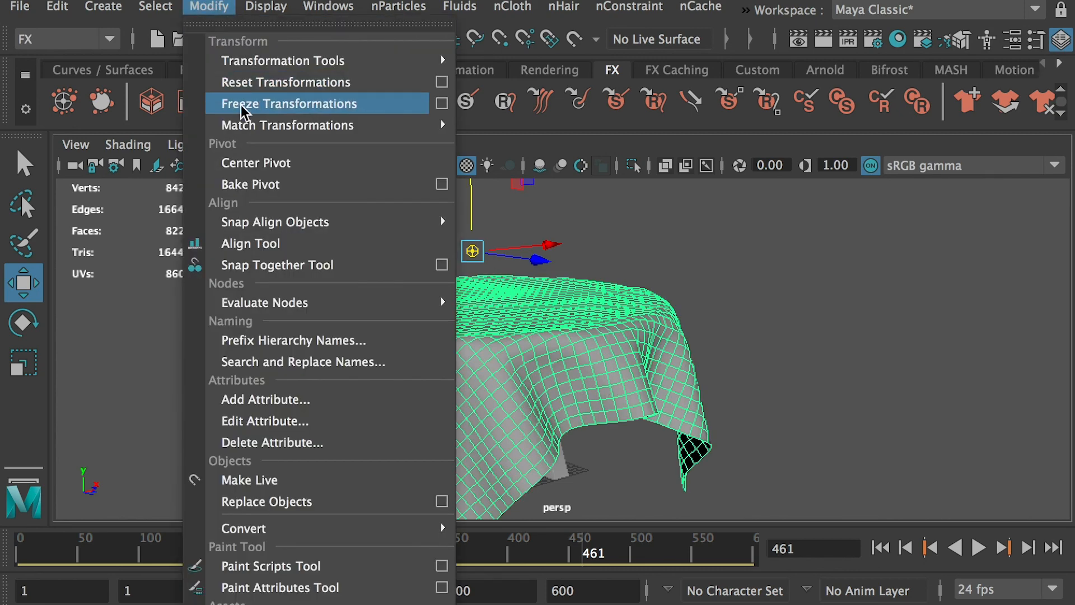
click(300, 104)
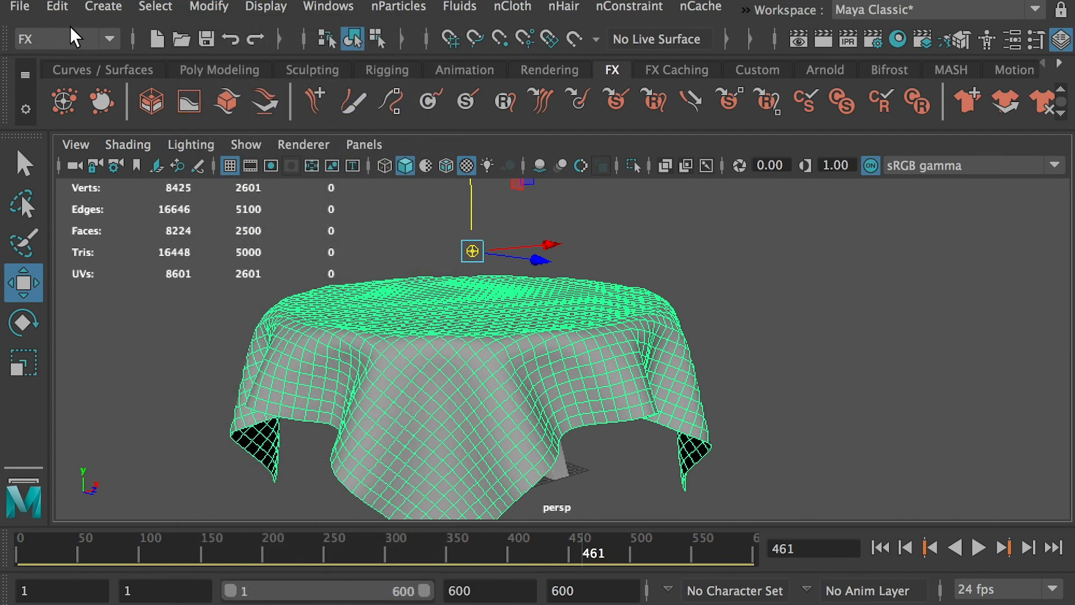
click(57, 6)
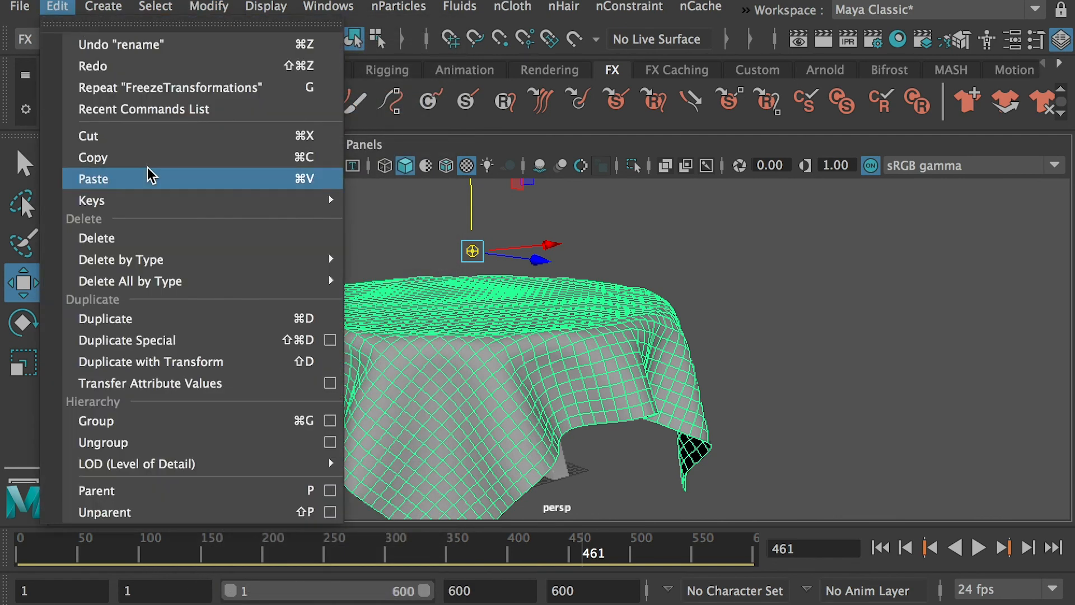
mouse_move(150, 261)
click(404, 278)
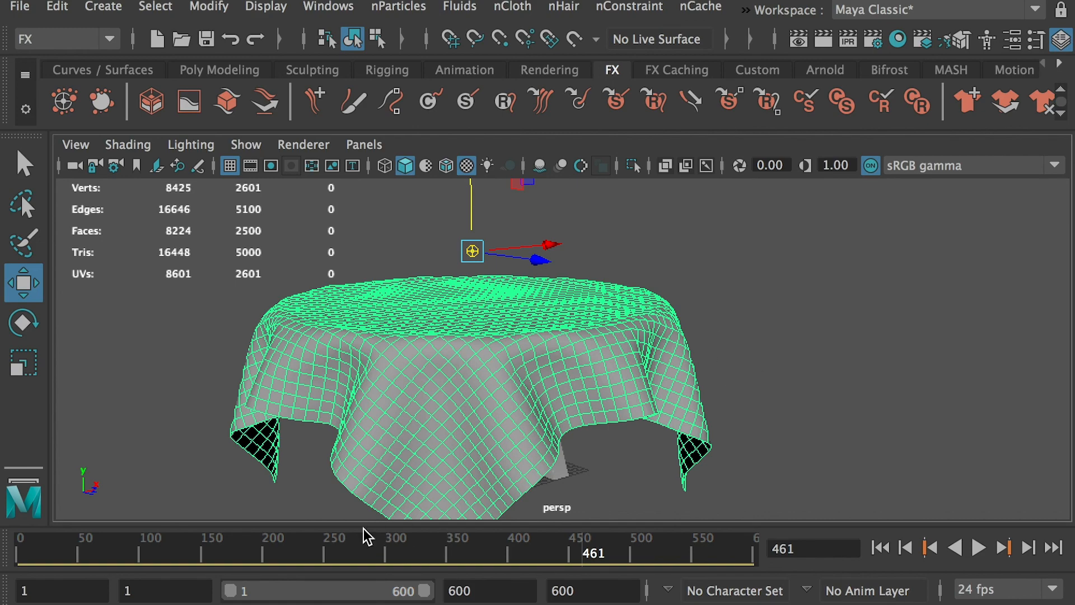
Return the timeline to frame 1 and delete the nucleus1, nCloth1 and nRigid1 nodes through the Outliner
drag(552, 540, 11, 553)
alt+drag(475, 395, 409, 385)
drag(1074, 55, 895, 87)
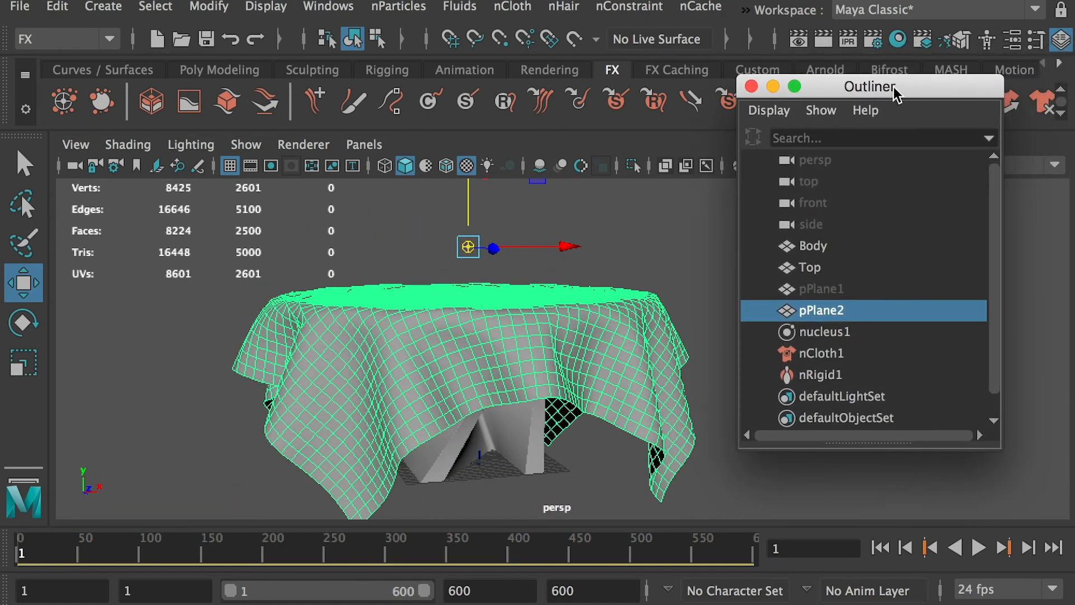
scroll(986, 286, down, 1)
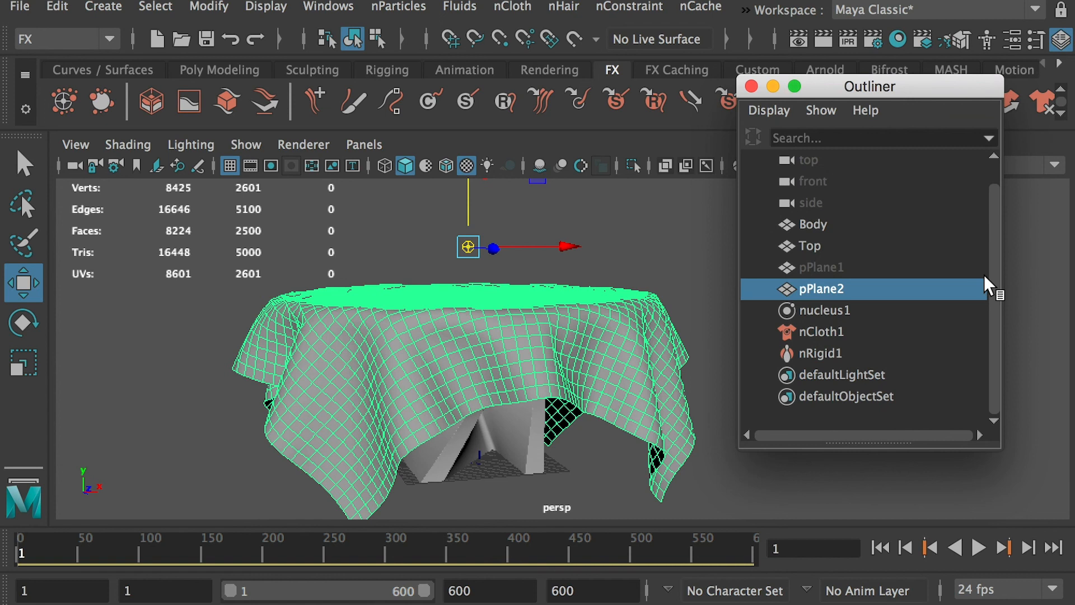
click(824, 311)
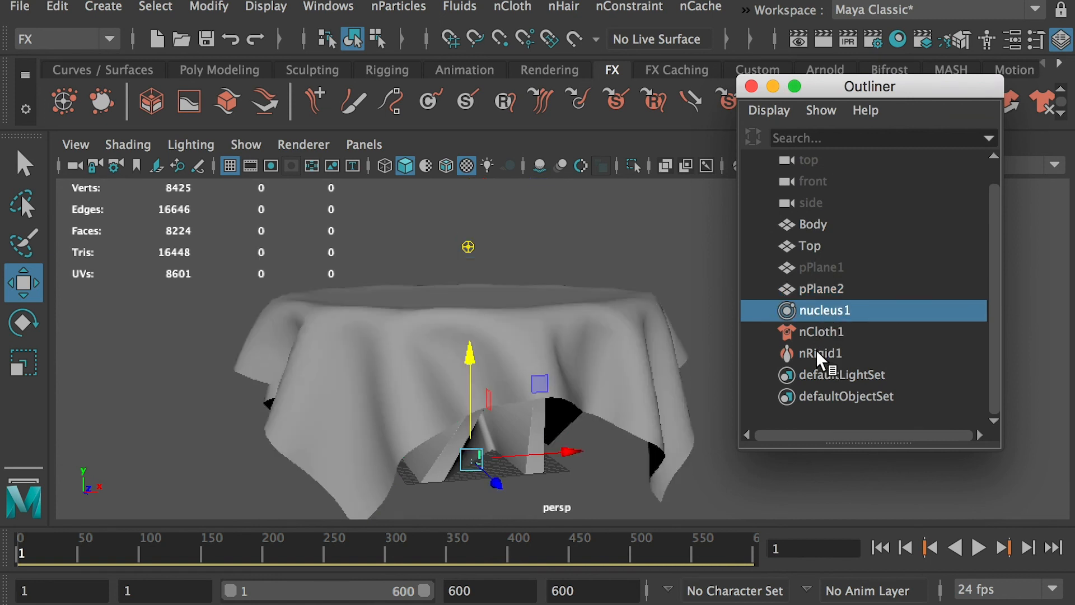
click(810, 351)
click(812, 332)
click(813, 310)
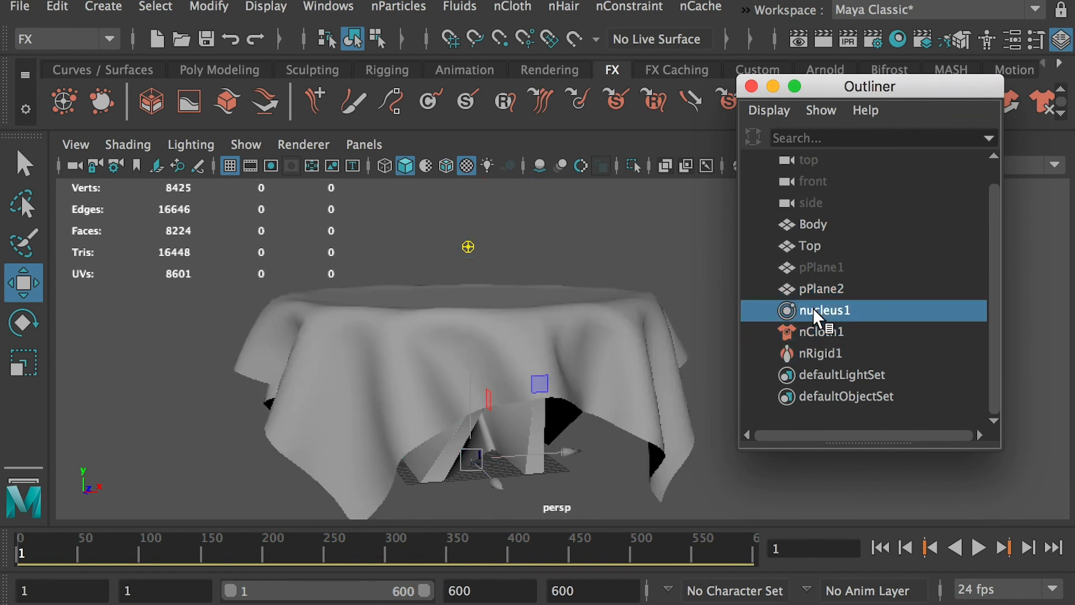
shift+click(815, 351)
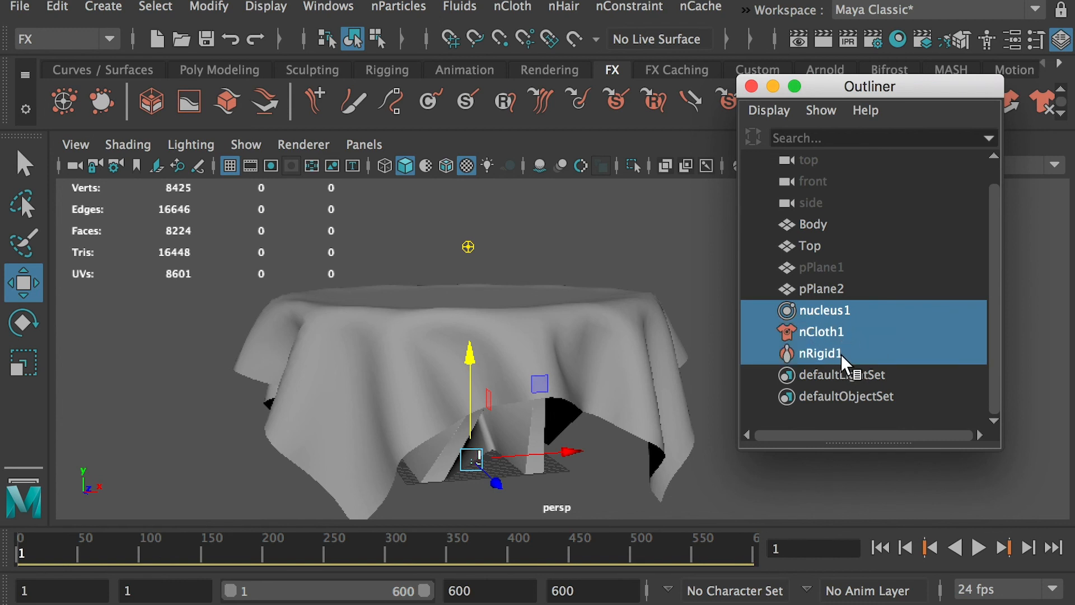
key(Delete)
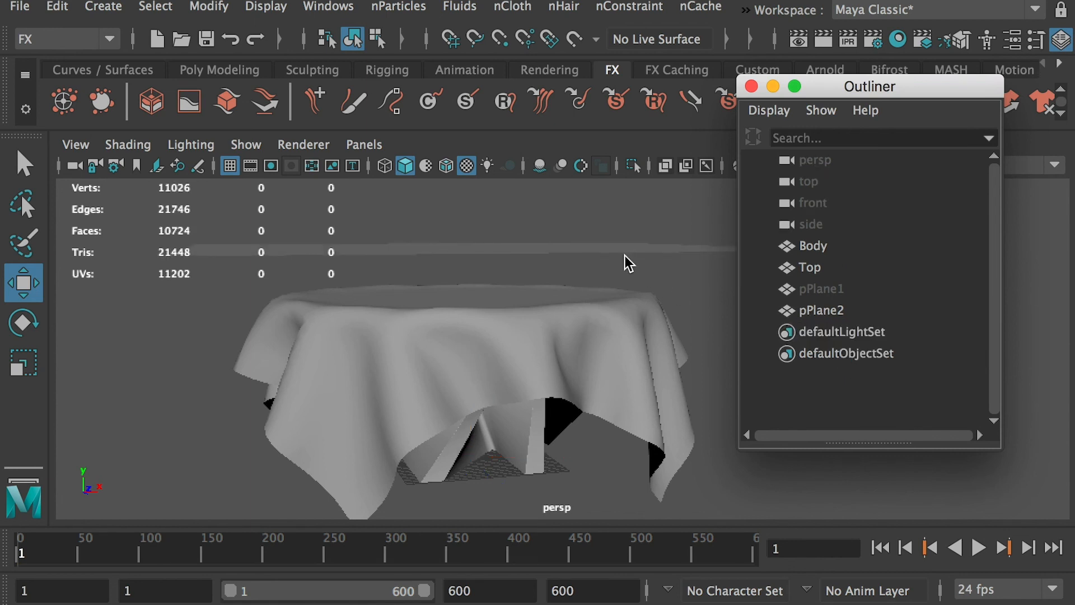
Examine the draped cloth and the flat plane above it, checking whether they select as one object
alt+drag(625, 256, 627, 268)
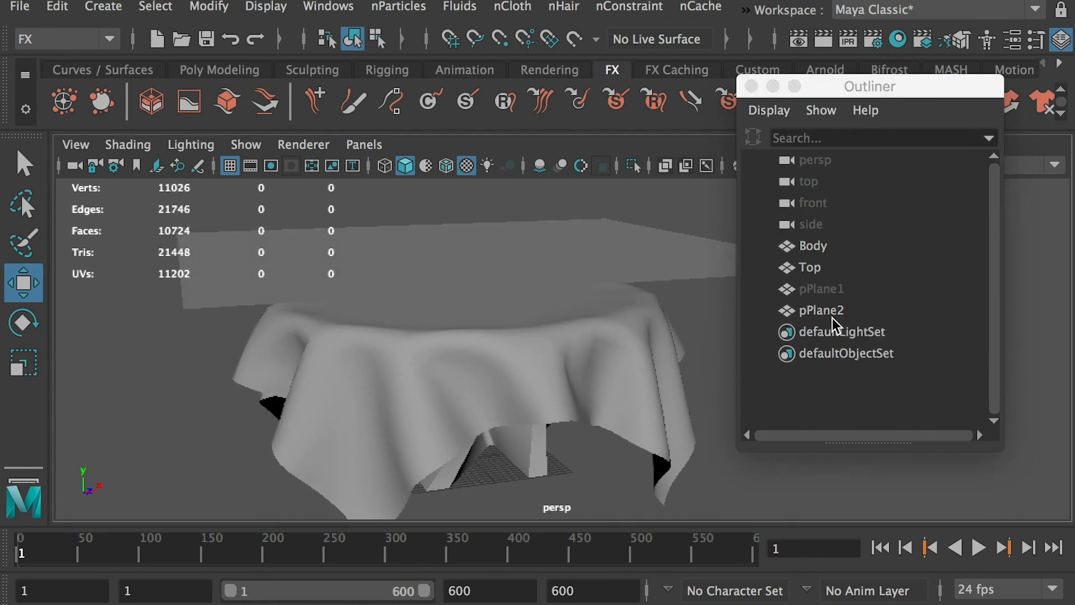
alt+drag(630, 311, 593, 291)
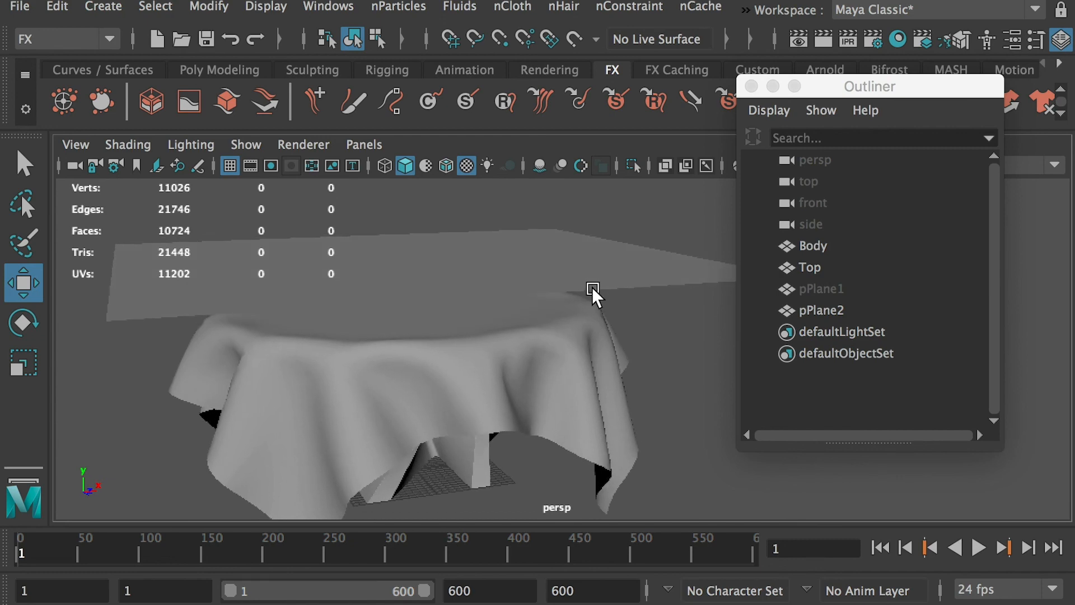
click(586, 332)
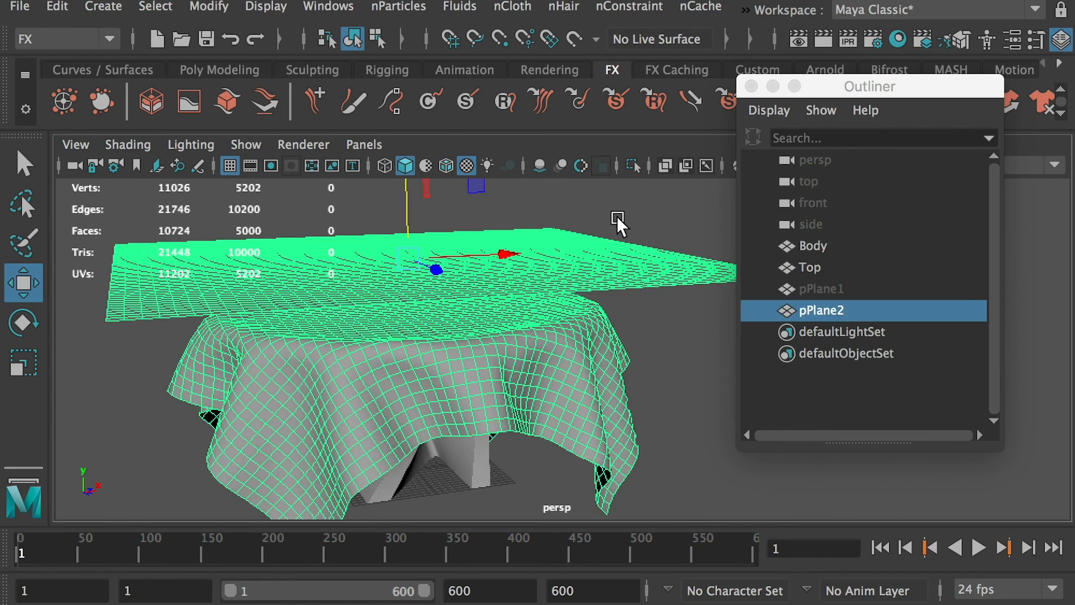
alt+drag(517, 213, 565, 238)
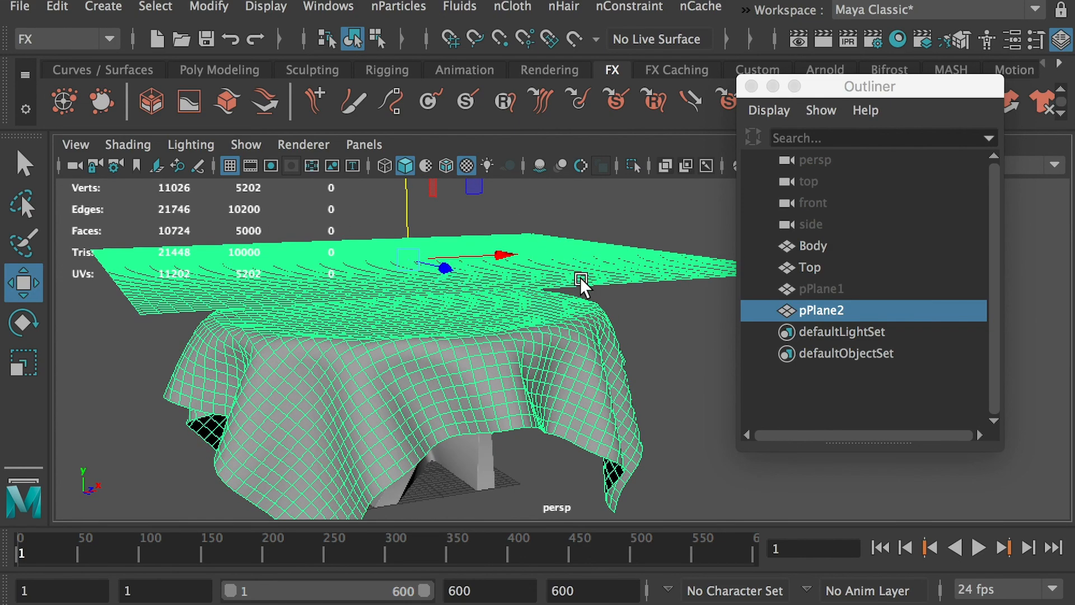
alt+middle_drag(610, 284, 566, 285)
alt+right_drag(566, 284, 580, 325)
click(581, 326)
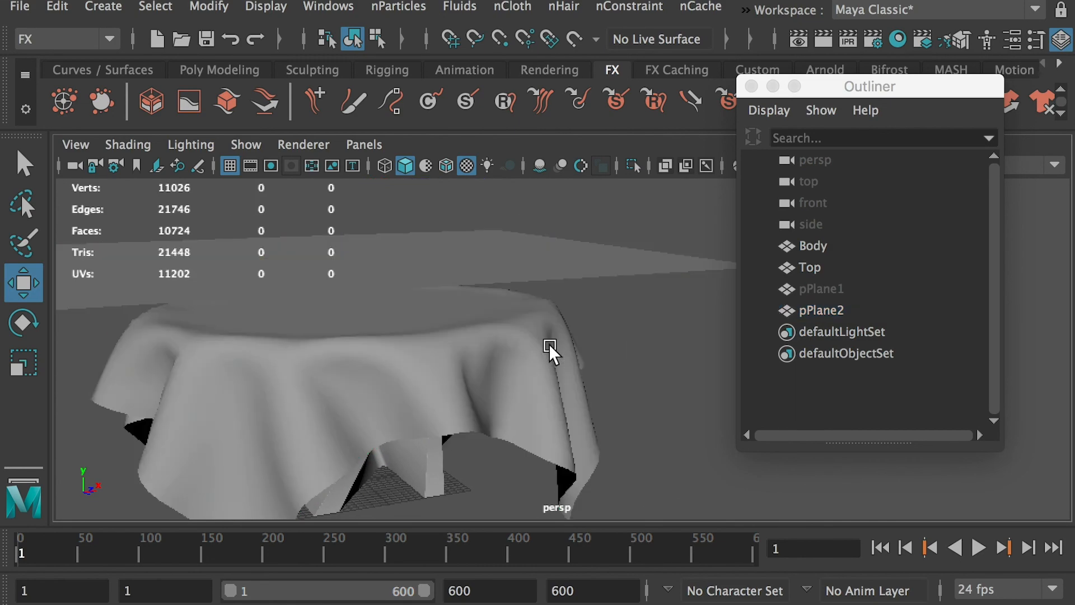
click(550, 340)
click(600, 353)
click(542, 324)
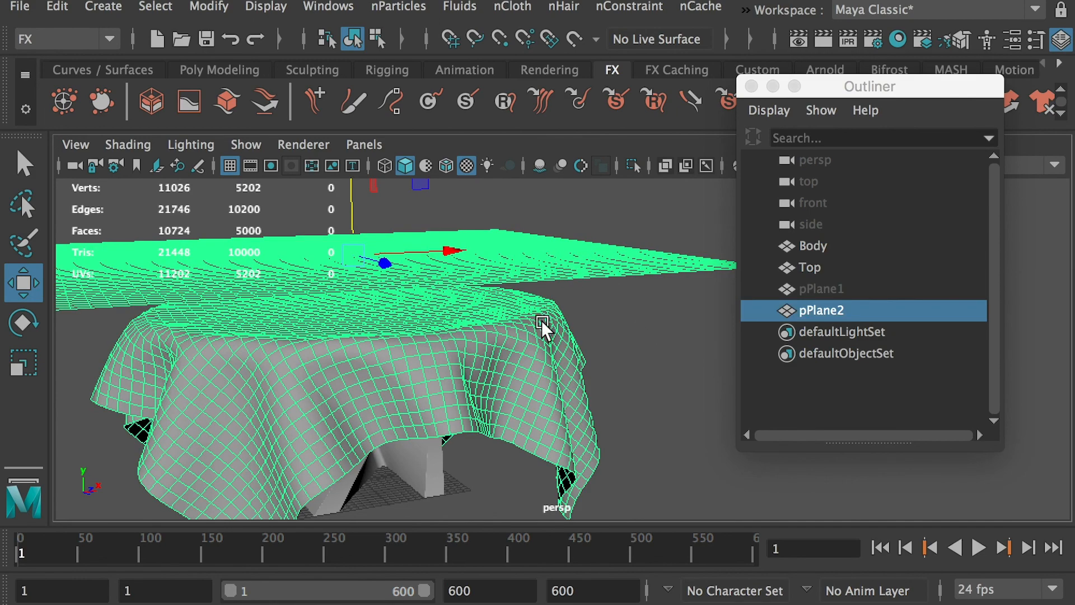
alt+drag(547, 300, 569, 259)
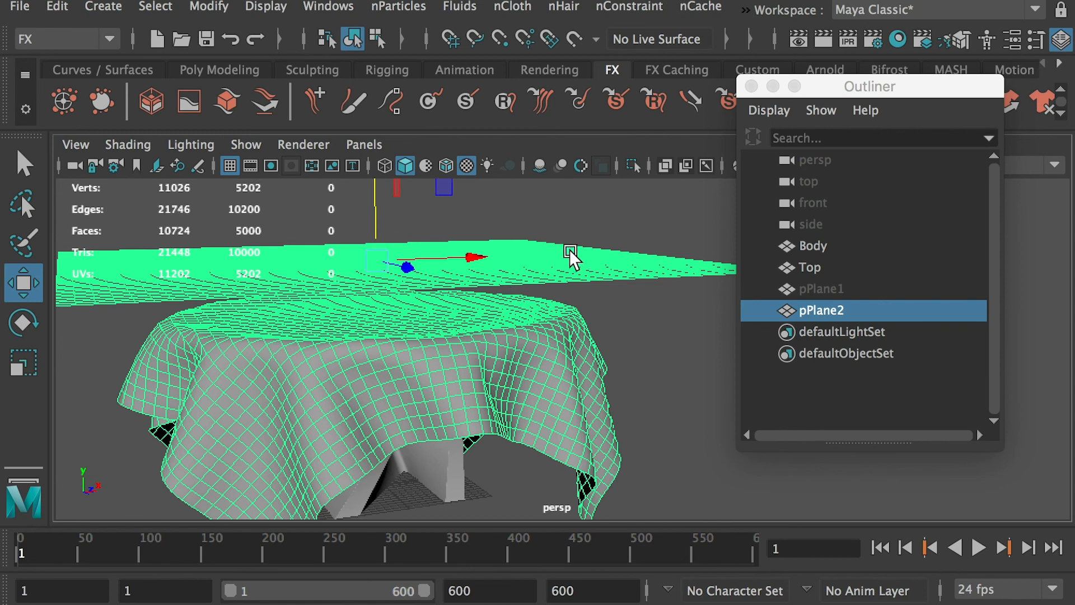
alt+drag(395, 264, 449, 262)
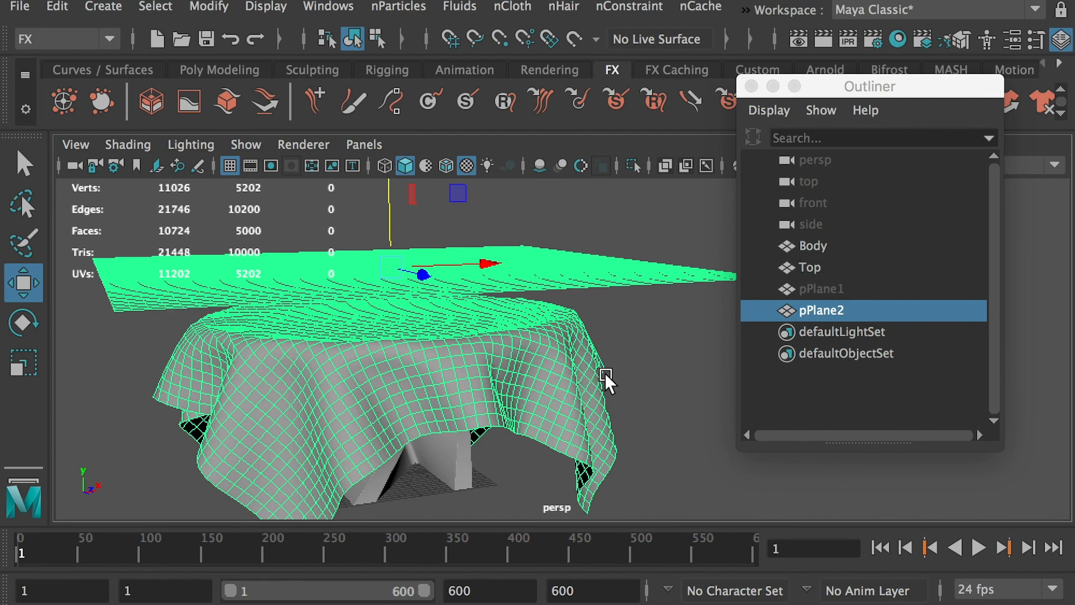
Show shape nodes in the Outliner and expand pPlane2 to list its shapes
click(824, 384)
click(822, 310)
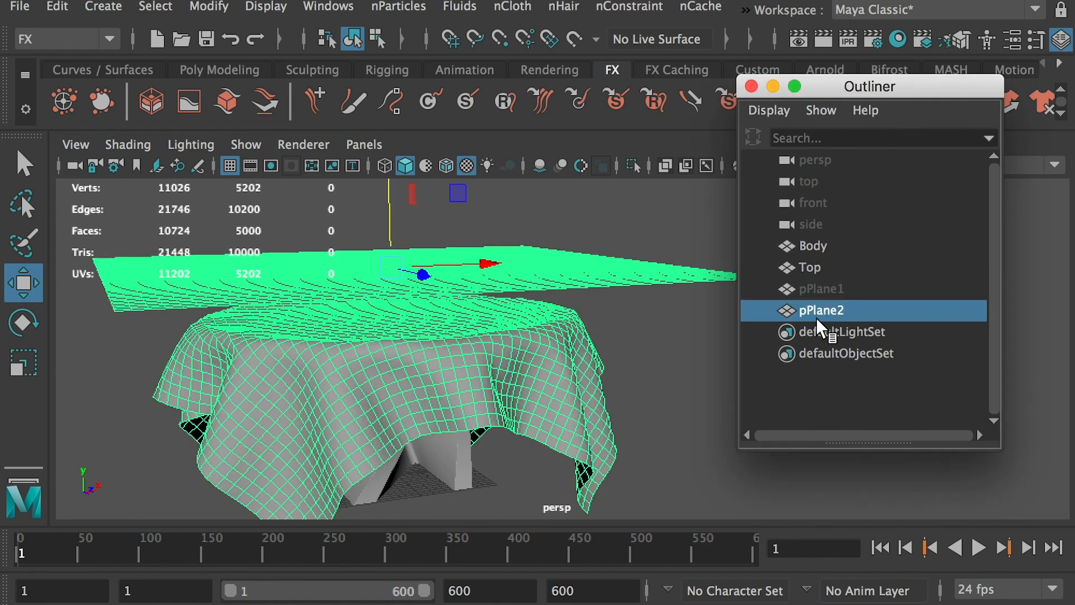
right_click(806, 385)
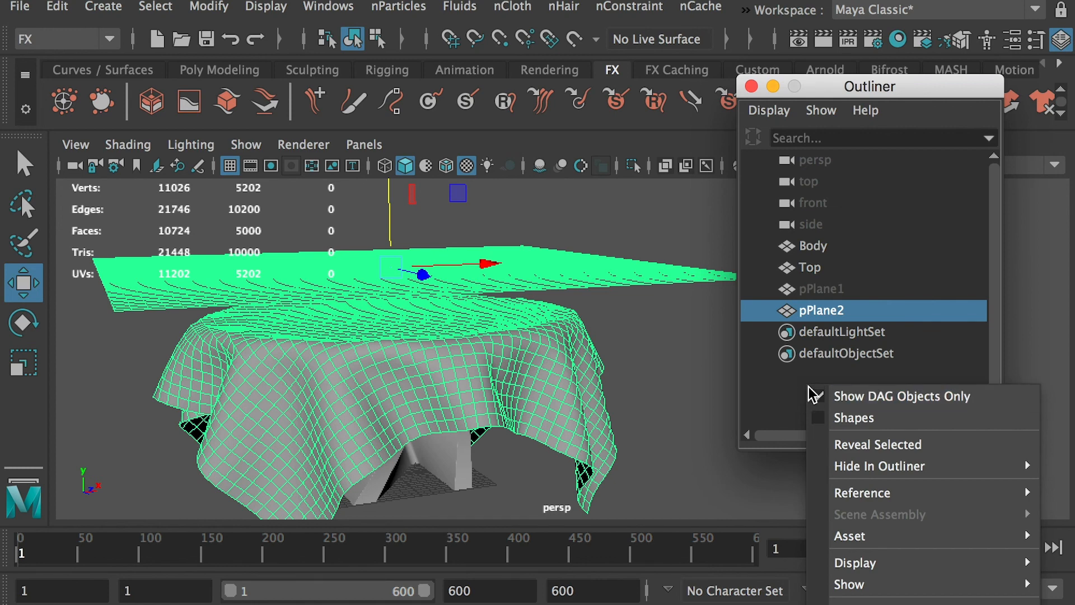
click(819, 419)
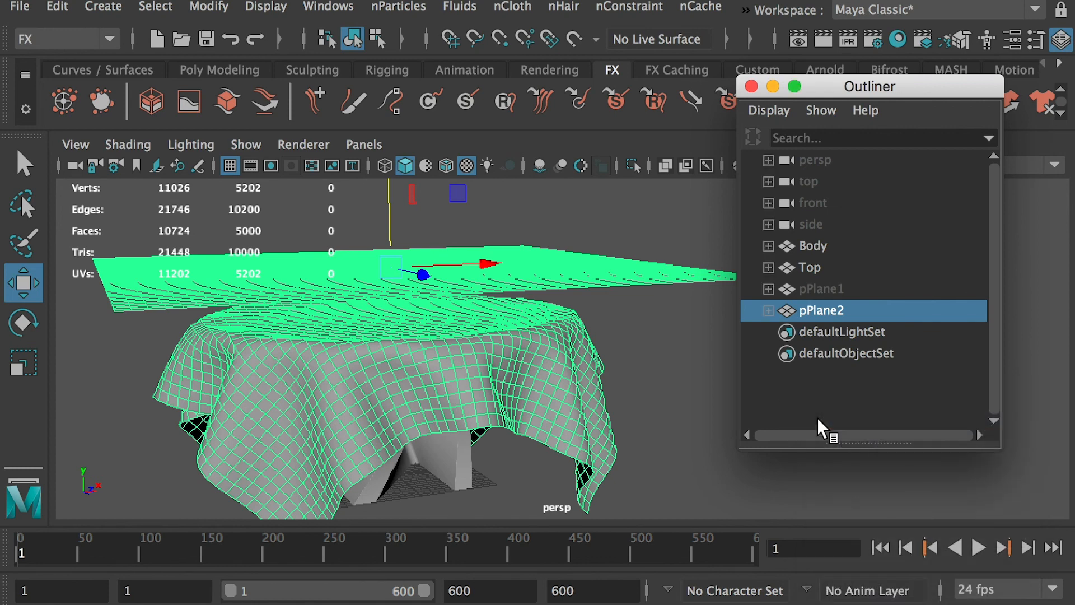
click(767, 310)
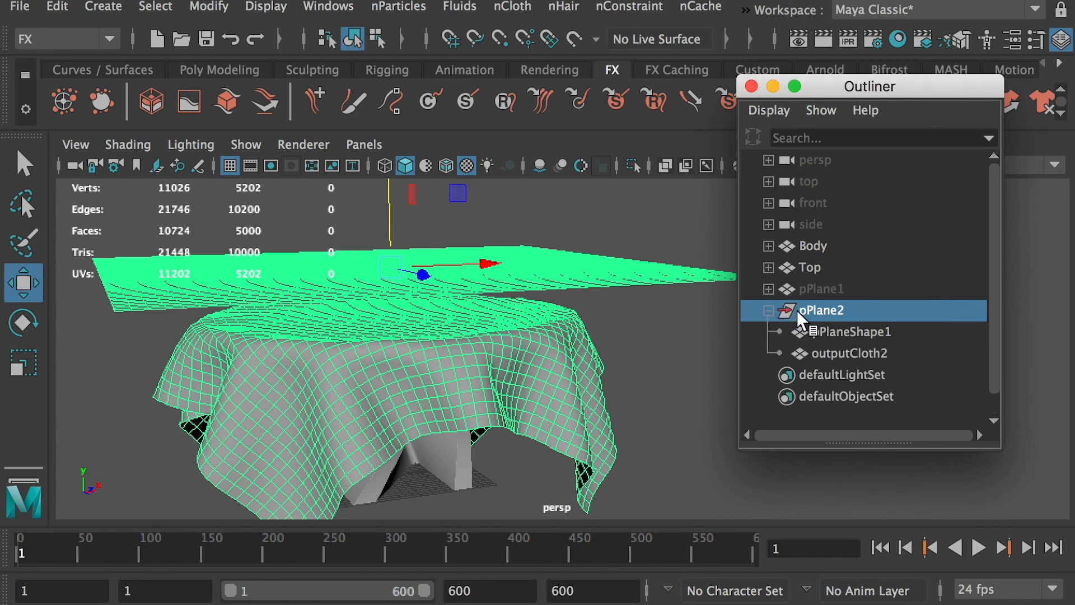
Compare the two shapes under pPlane2 and delete pPlaneShape1, the flat plane above the table
click(818, 330)
click(821, 351)
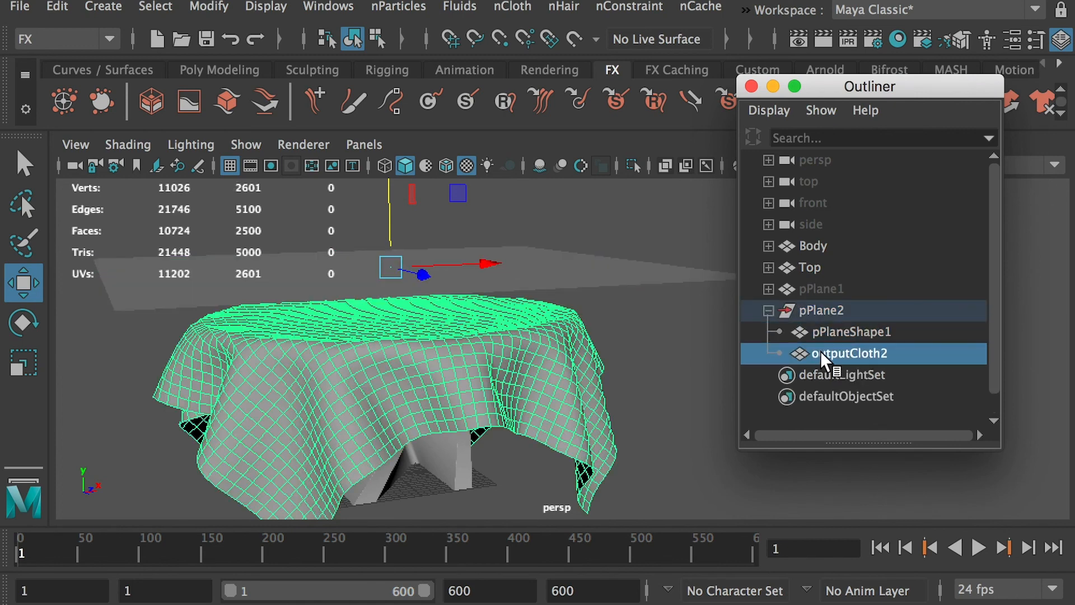
click(825, 334)
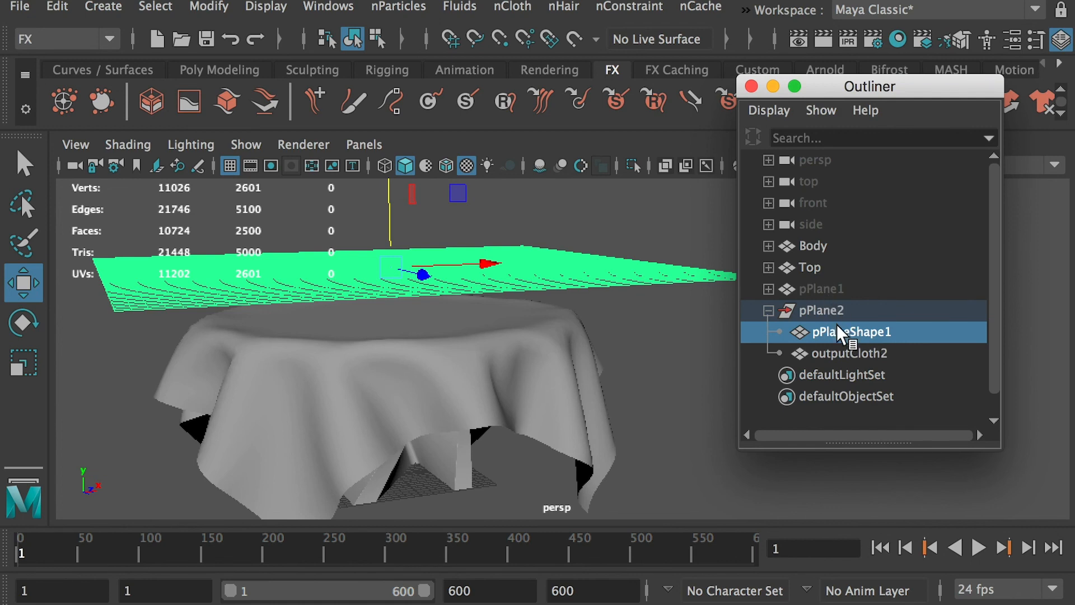
click(833, 354)
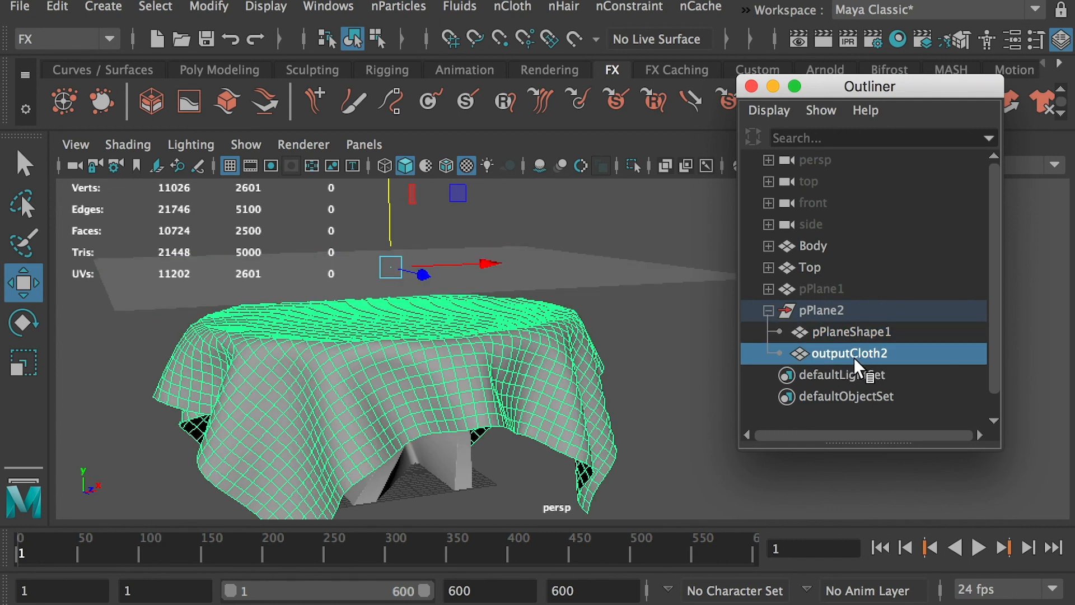
click(838, 332)
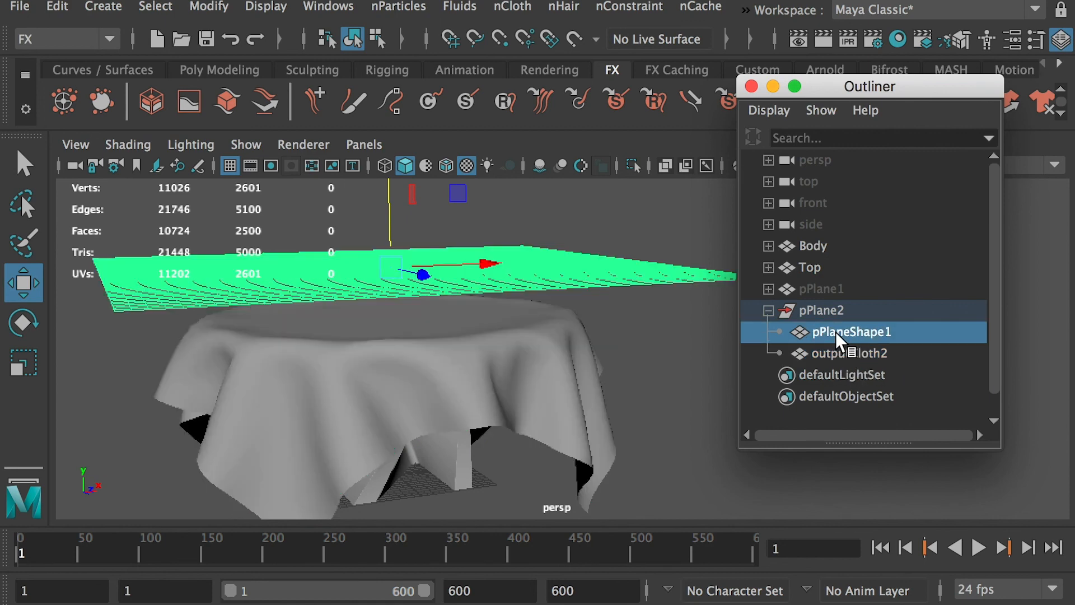
key(Delete)
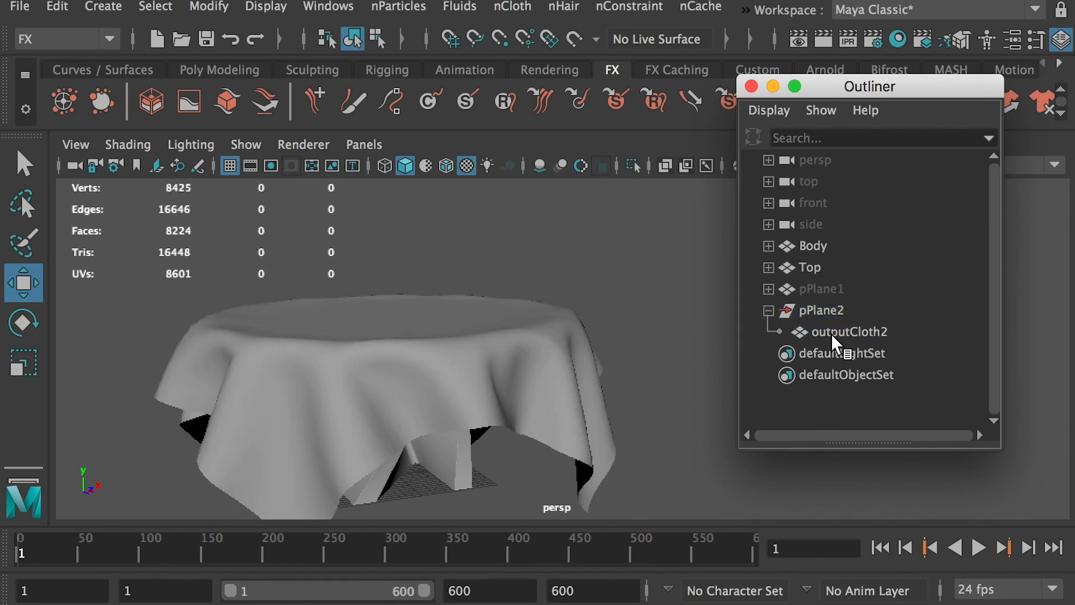
Collapse pPlane2 and turn off the display of shape nodes in the Outliner
click(768, 311)
right_click(783, 375)
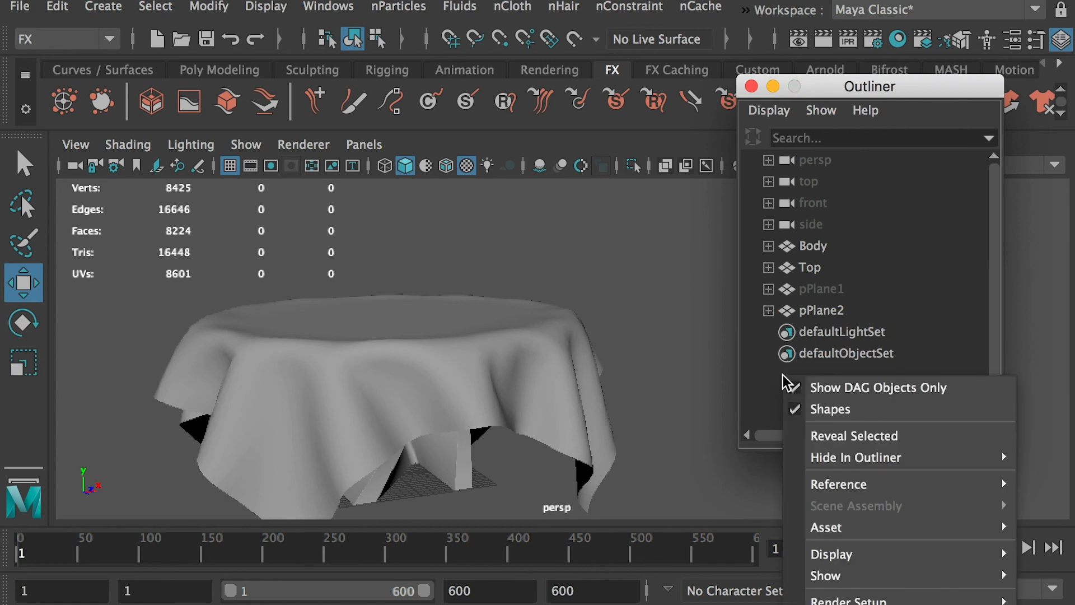
click(797, 411)
alt+drag(677, 335, 634, 328)
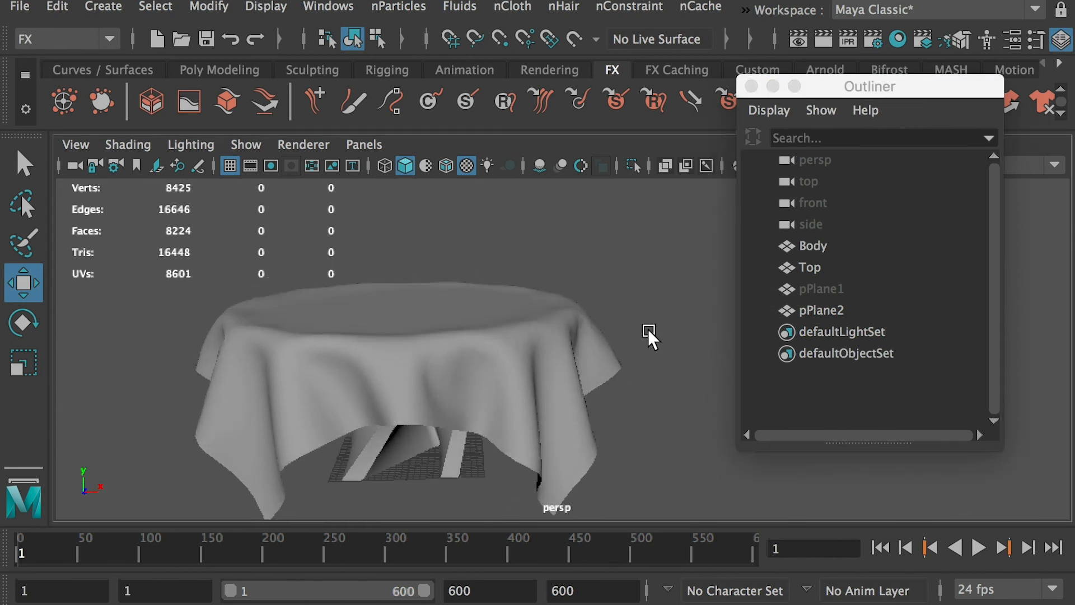